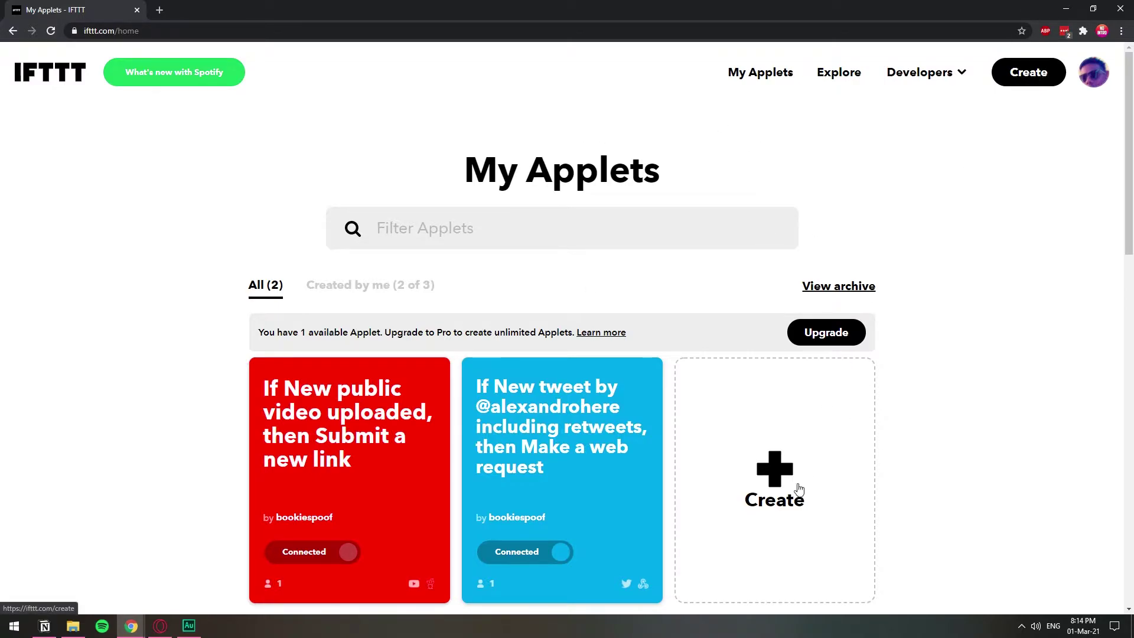
Step: Start a new applet and set its trigger to Twitter's 'New follower'
{"action": "left_click", "coordinate": [775, 486]}
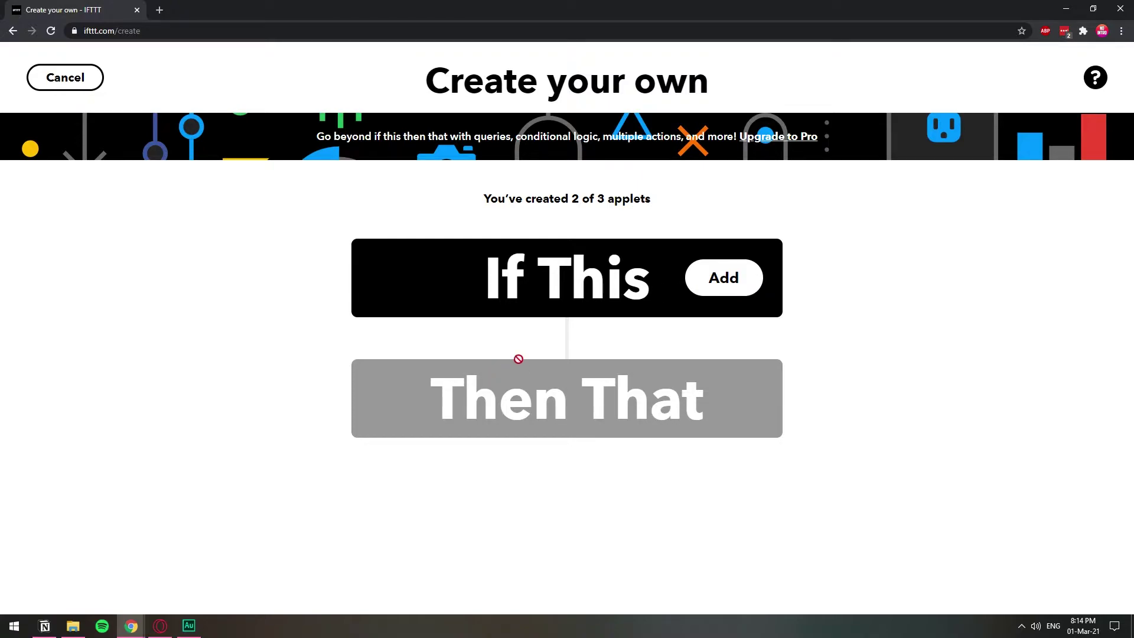
{"action": "left_click", "coordinate": [717, 289]}
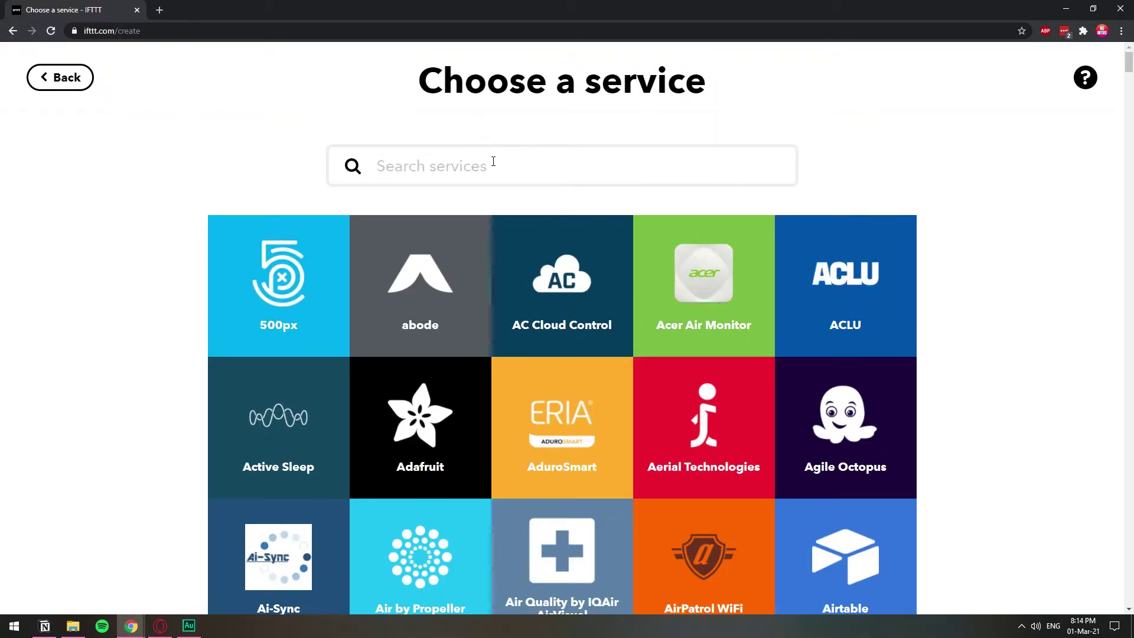
{"action": "type", "text": "tw"}
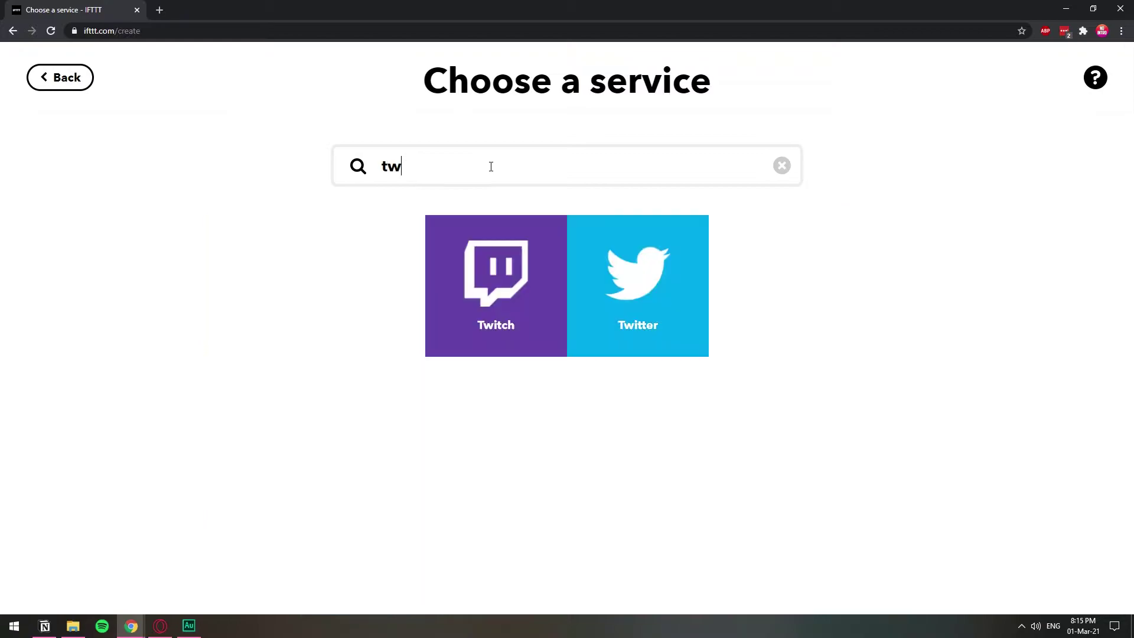
{"action": "left_click", "coordinate": [599, 218]}
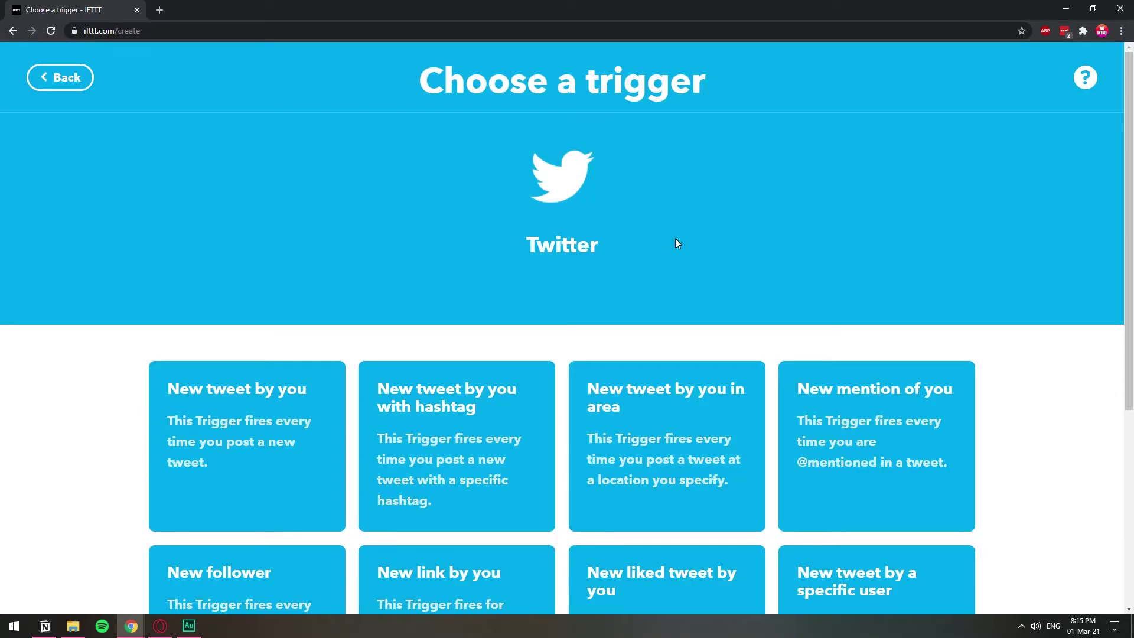
{"action": "scroll", "coordinate": [675, 239], "scroll_direction": "down", "scroll_amount": 2}
{"action": "scroll", "coordinate": [653, 235], "scroll_direction": "down", "scroll_amount": 2}
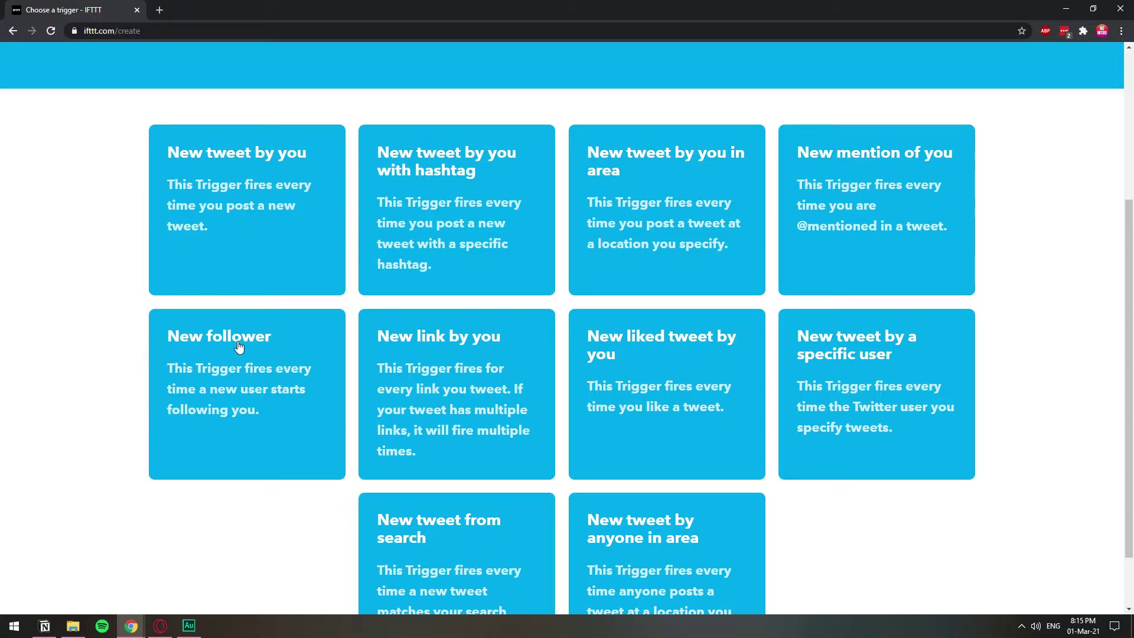
{"action": "left_click", "coordinate": [207, 384]}
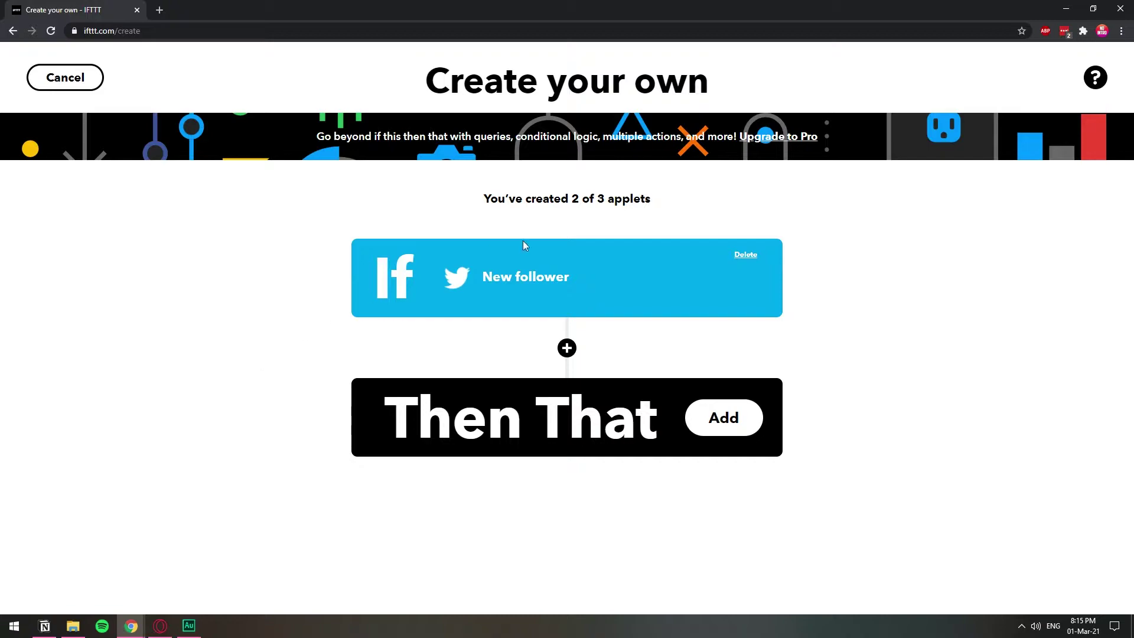
Step: Add Webhooks' 'Make a web request' as the applet's action
{"action": "left_click", "coordinate": [711, 422]}
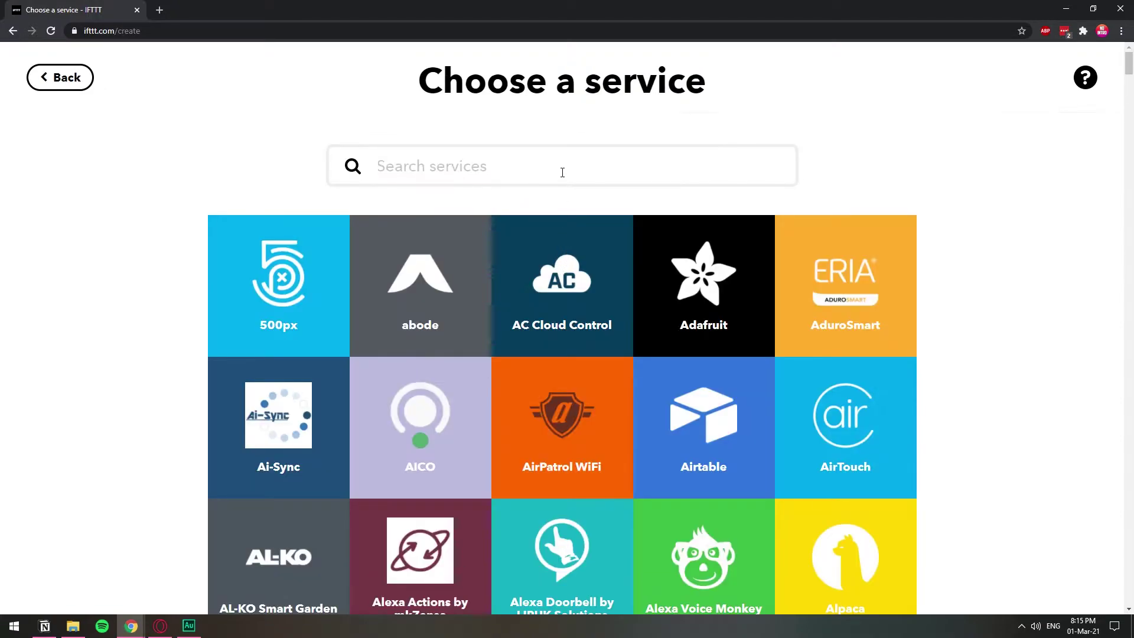
{"action": "type", "text": "web"}
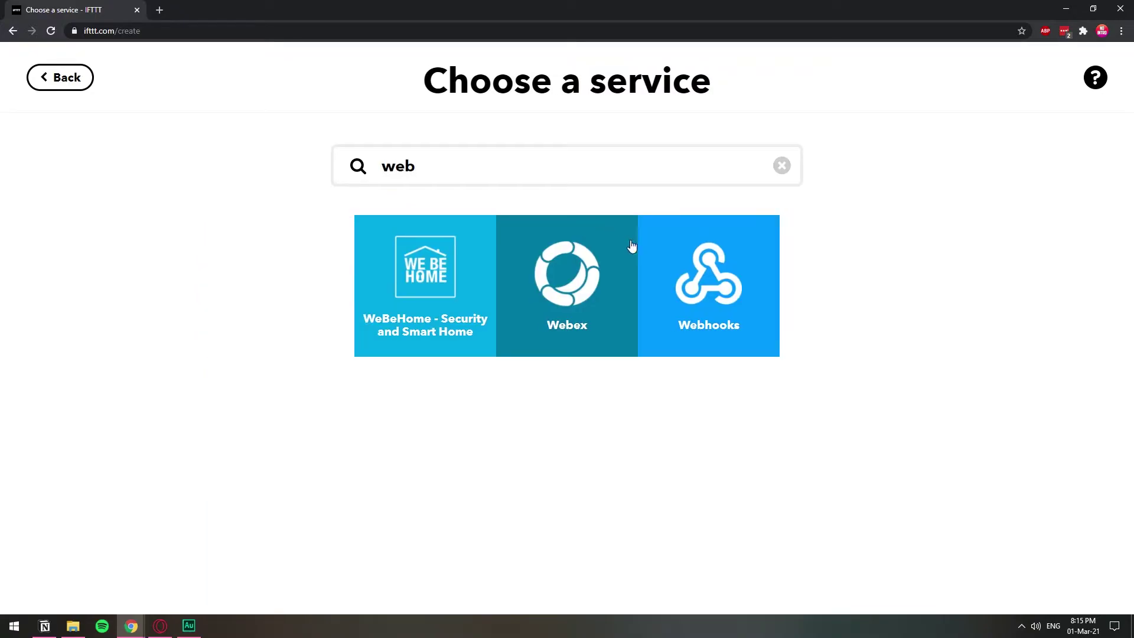
{"action": "left_click", "coordinate": [715, 280]}
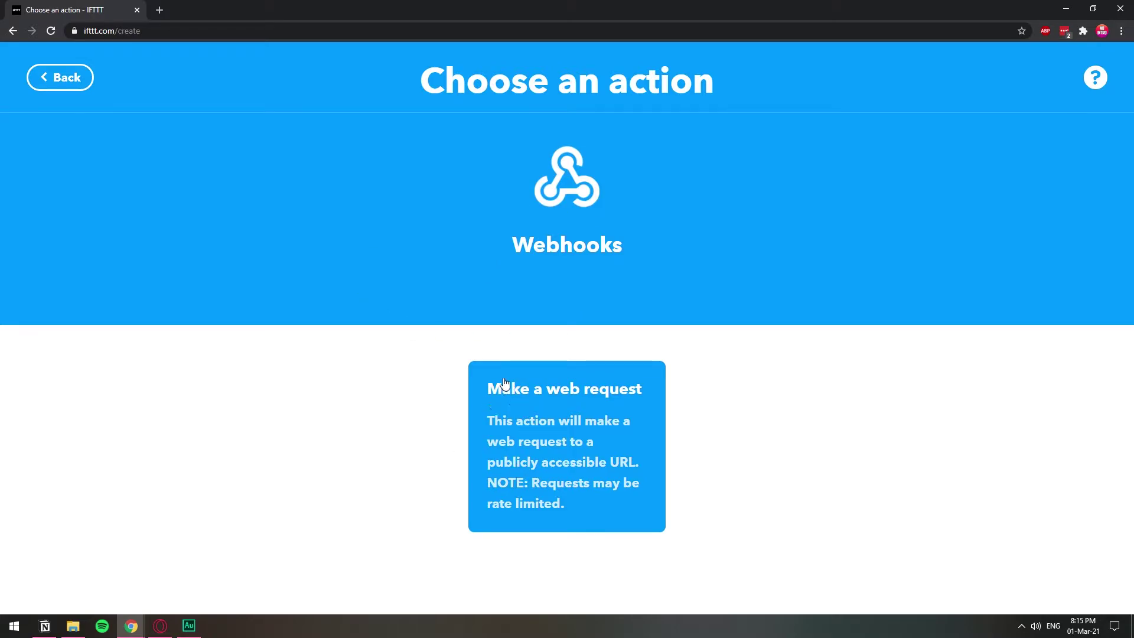
{"action": "left_click", "coordinate": [573, 454]}
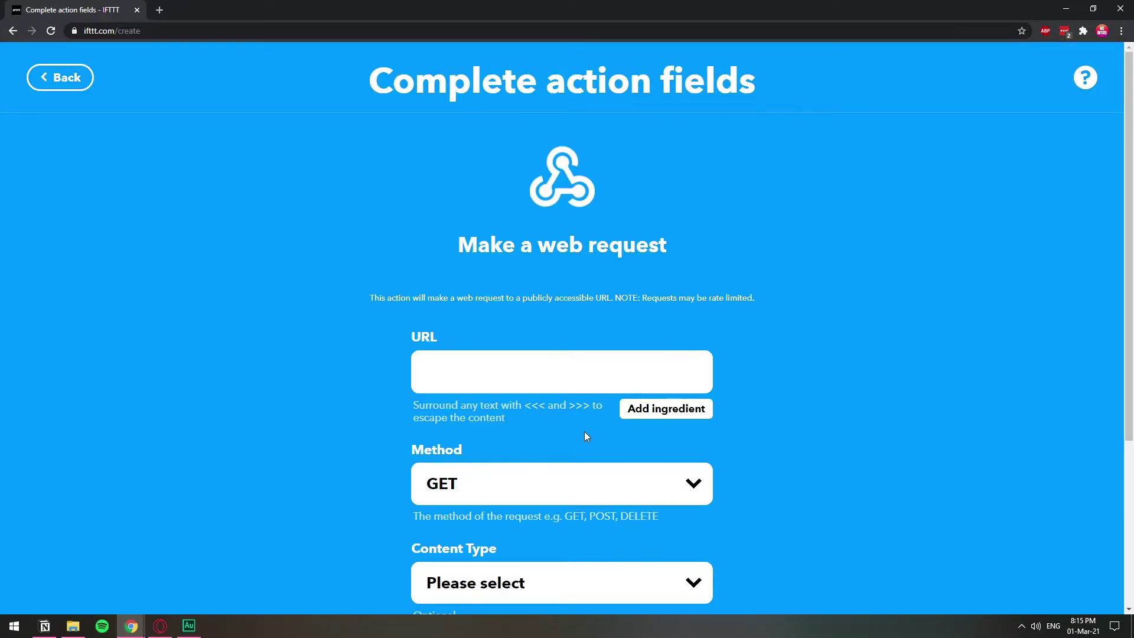
{"action": "scroll", "coordinate": [585, 436], "scroll_direction": "down", "scroll_amount": 2}
{"action": "left_click_drag", "start_coordinate": [1133, 175], "coordinate": [1133, 260]}
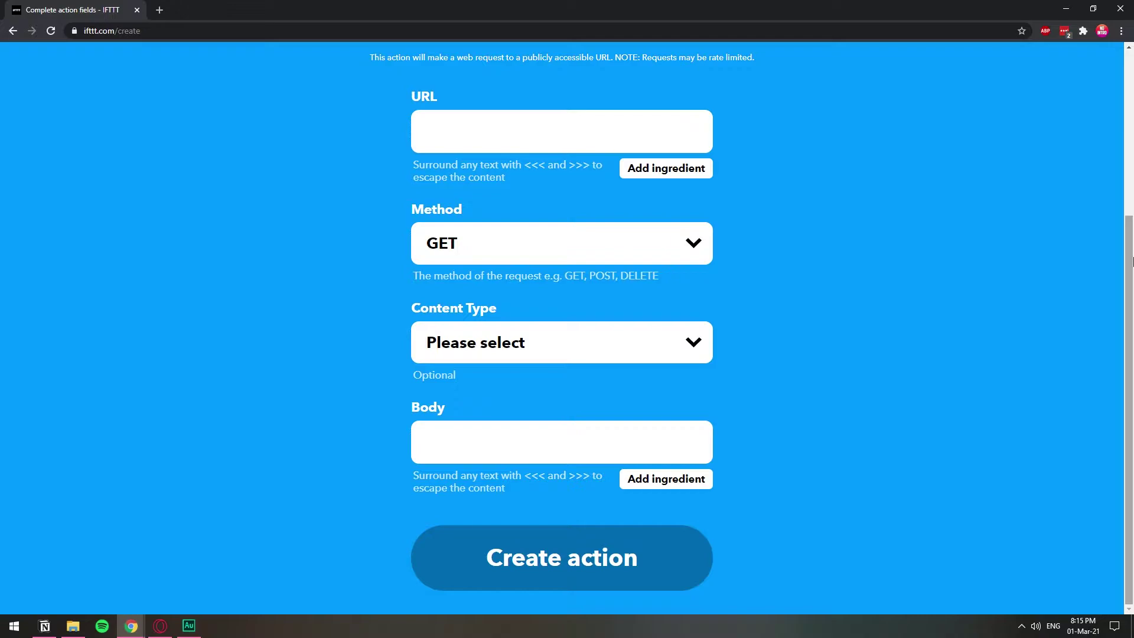
Step: In Discord, go to the server's Integrations settings
{"action": "left_click", "coordinate": [160, 625]}
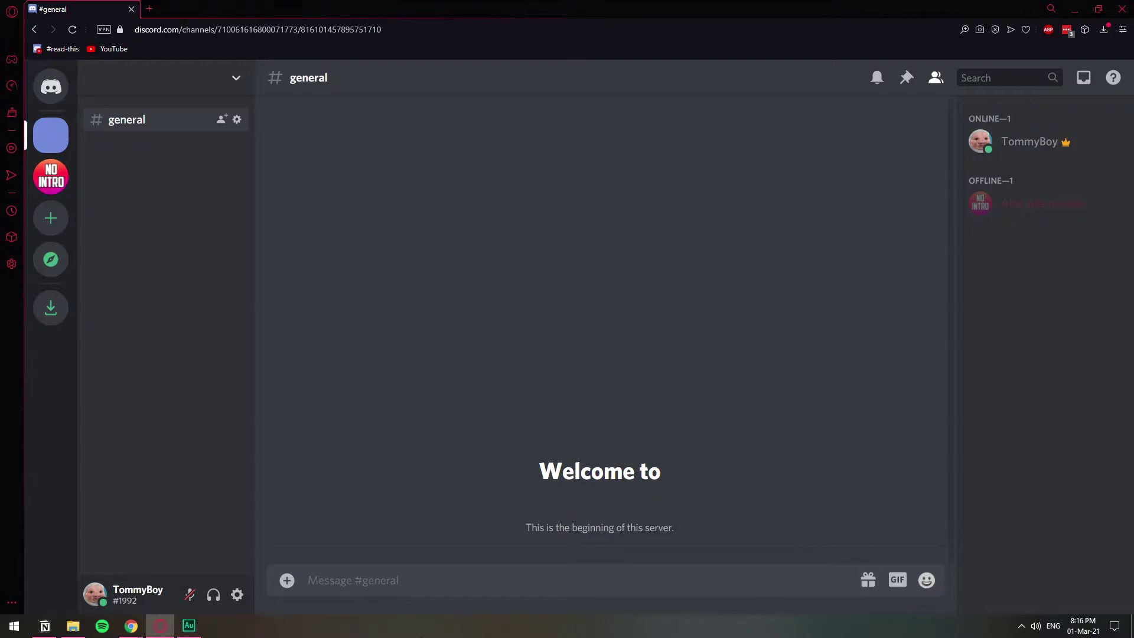
{"action": "left_click", "coordinate": [235, 78]}
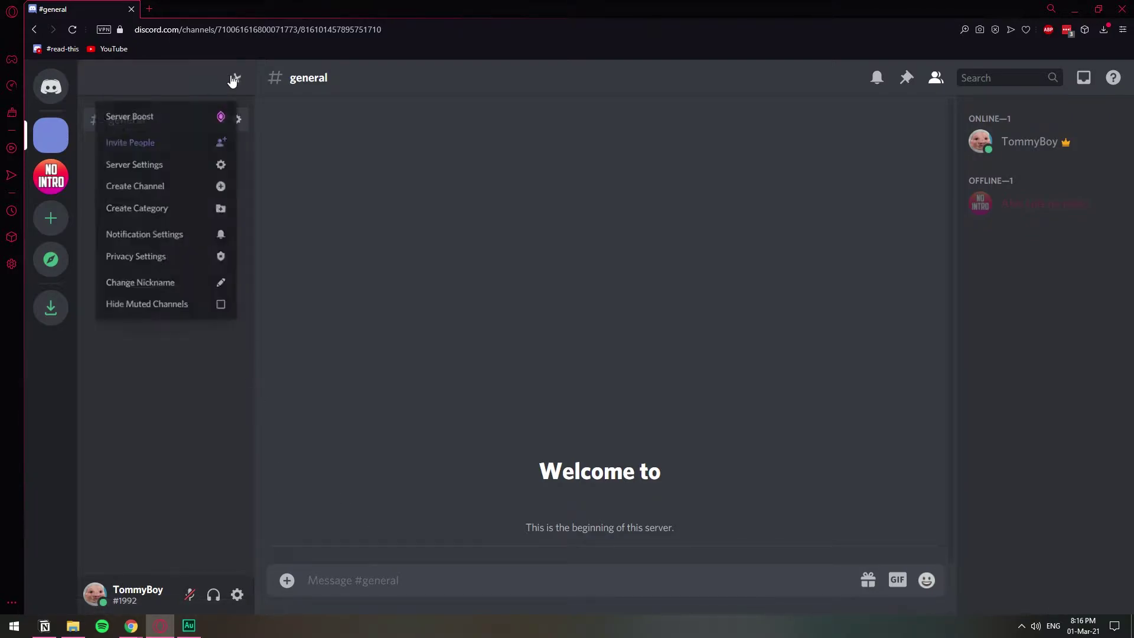
{"action": "left_click", "coordinate": [163, 179]}
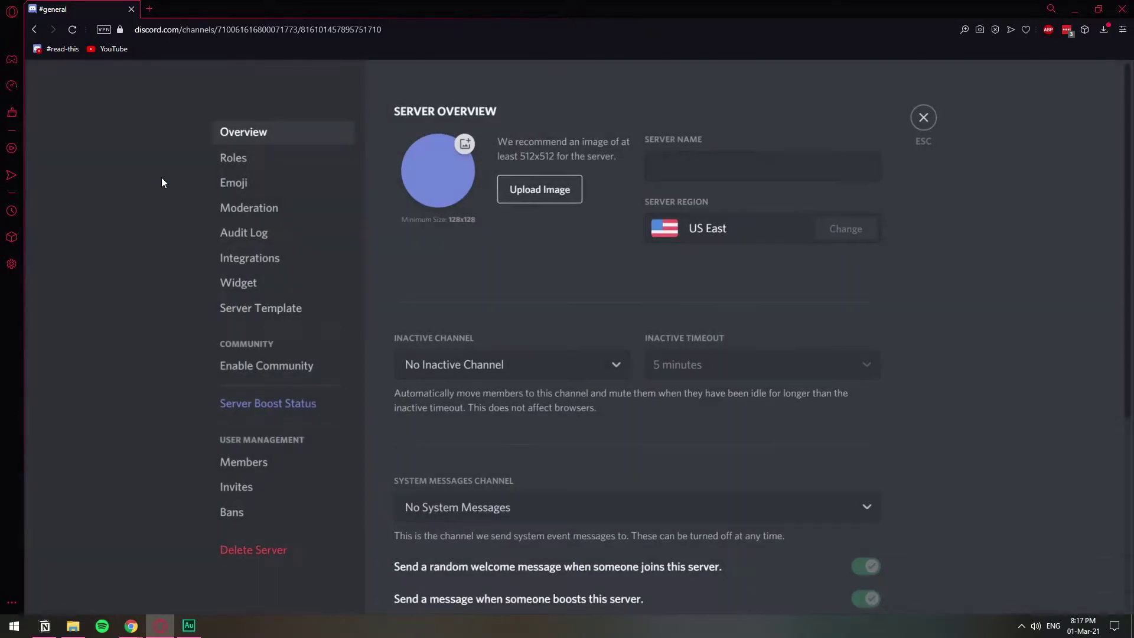
{"action": "left_click", "coordinate": [235, 266]}
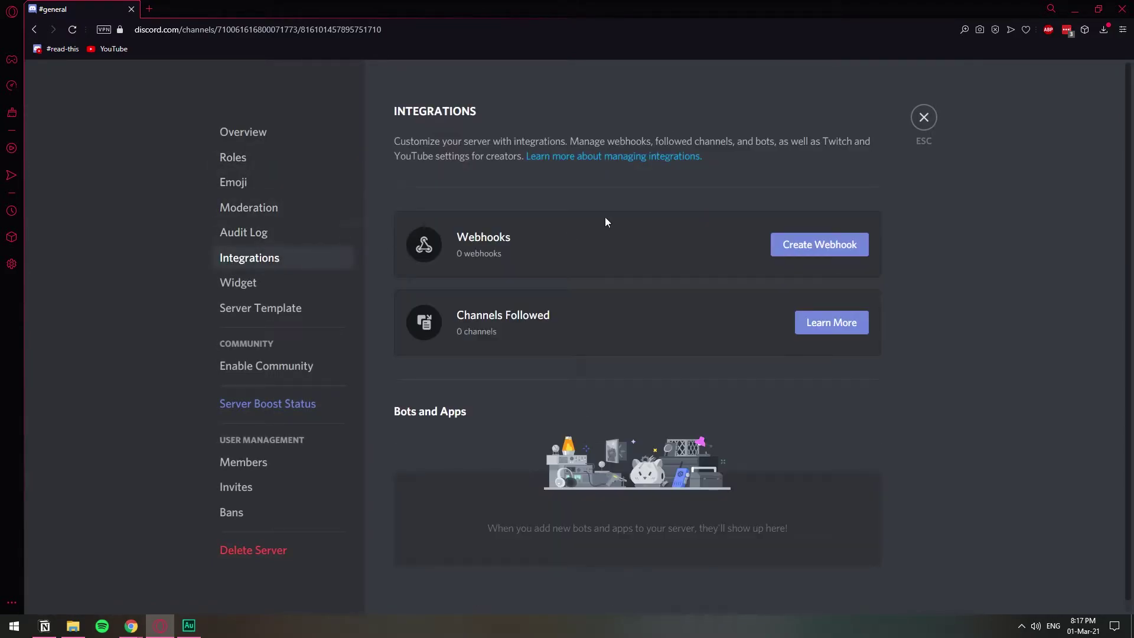
Step: Create a webhook posting to #general and copy its URL
{"action": "left_click", "coordinate": [789, 246]}
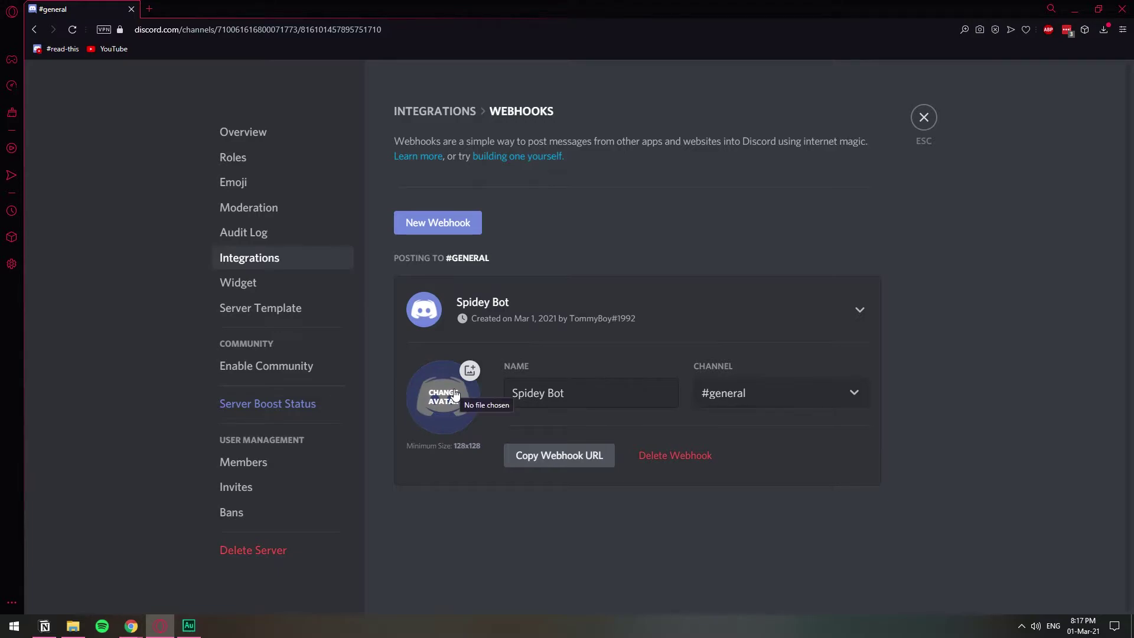
{"action": "left_click", "coordinate": [727, 394]}
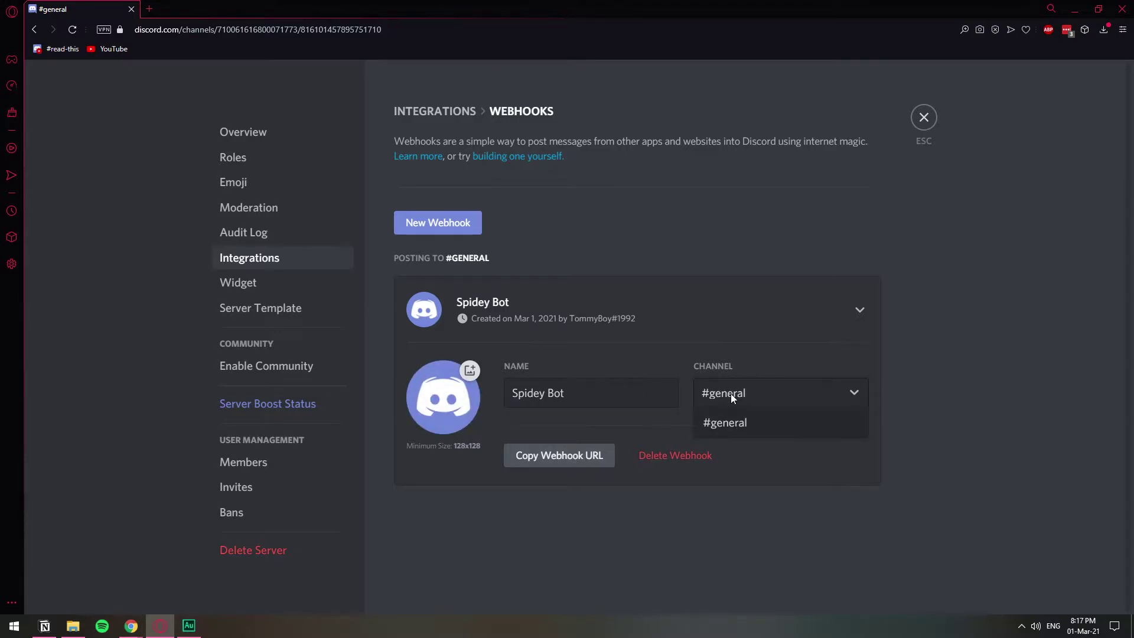
{"action": "left_click", "coordinate": [735, 424]}
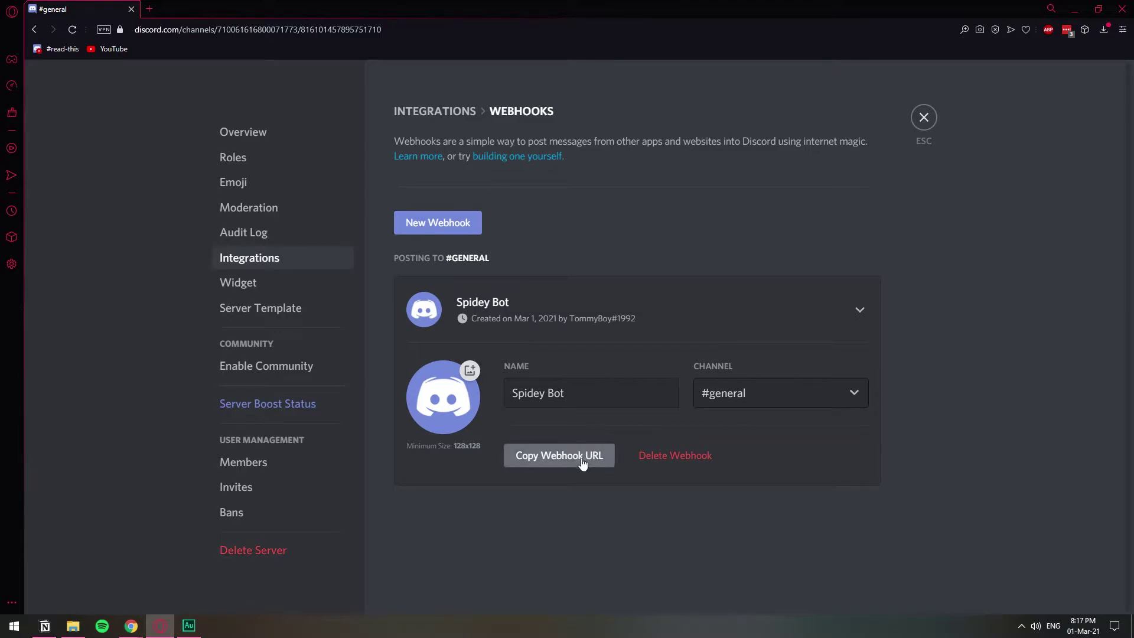
{"action": "left_click", "coordinate": [554, 457]}
{"action": "left_click", "coordinate": [549, 465]}
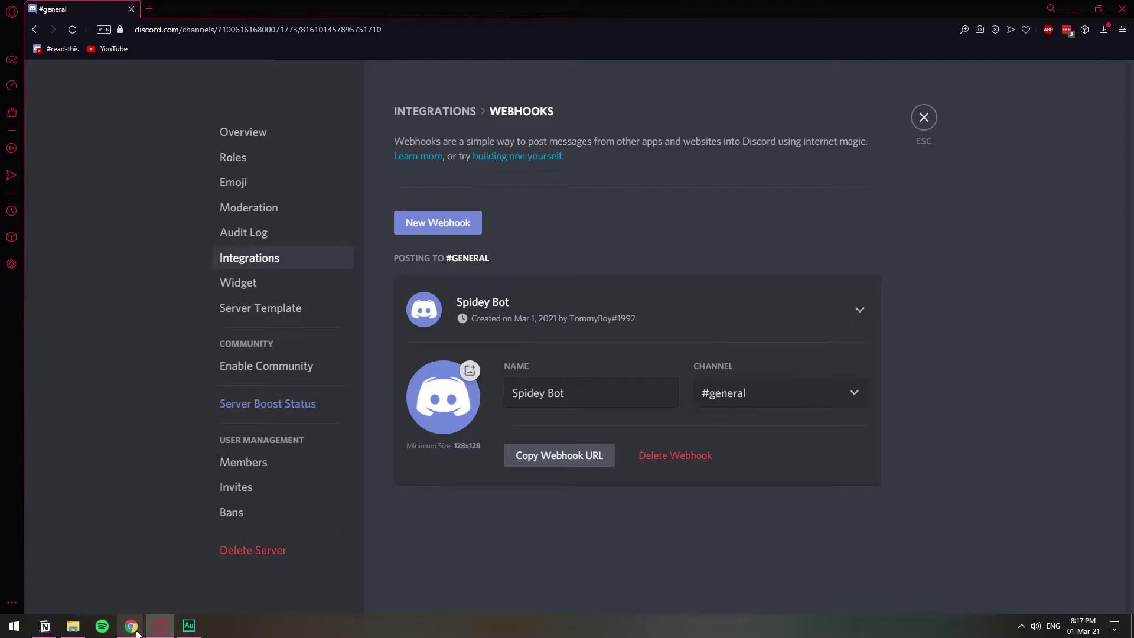
Step: Back in IFTTT, paste the Discord webhook URL into the request's URL field
{"action": "mouse_move", "coordinate": [134, 631]}
{"action": "left_click", "coordinate": [118, 582]}
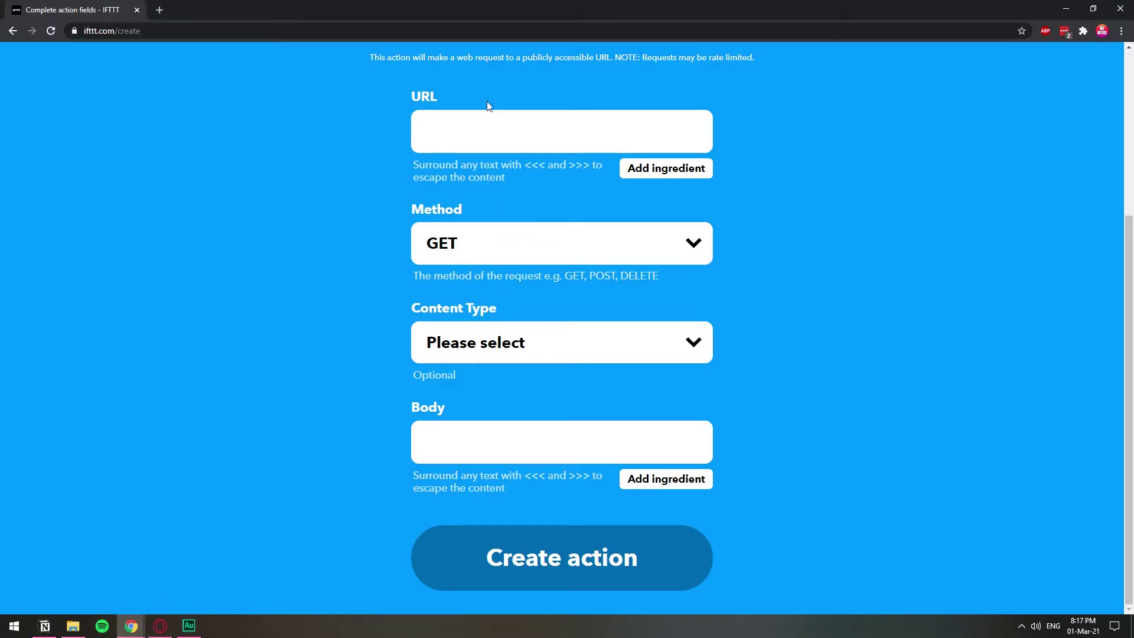
{"action": "left_click", "coordinate": [476, 138]}
{"action": "scroll", "coordinate": [557, 199], "scroll_direction": "up", "scroll_amount": 4}
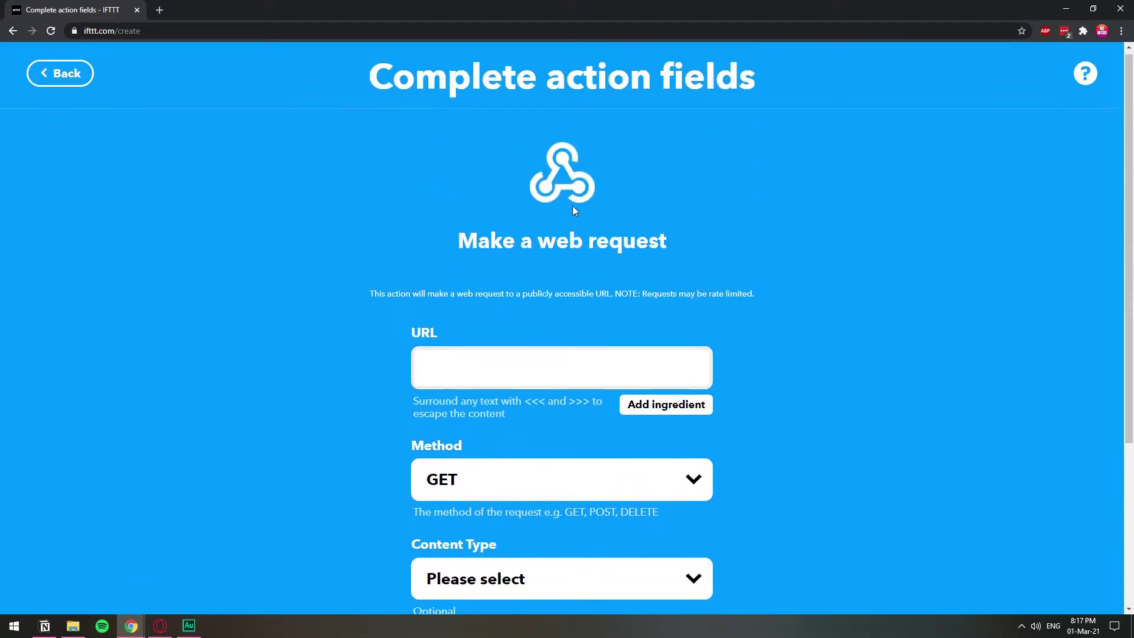
{"action": "right_click", "coordinate": [503, 385]}
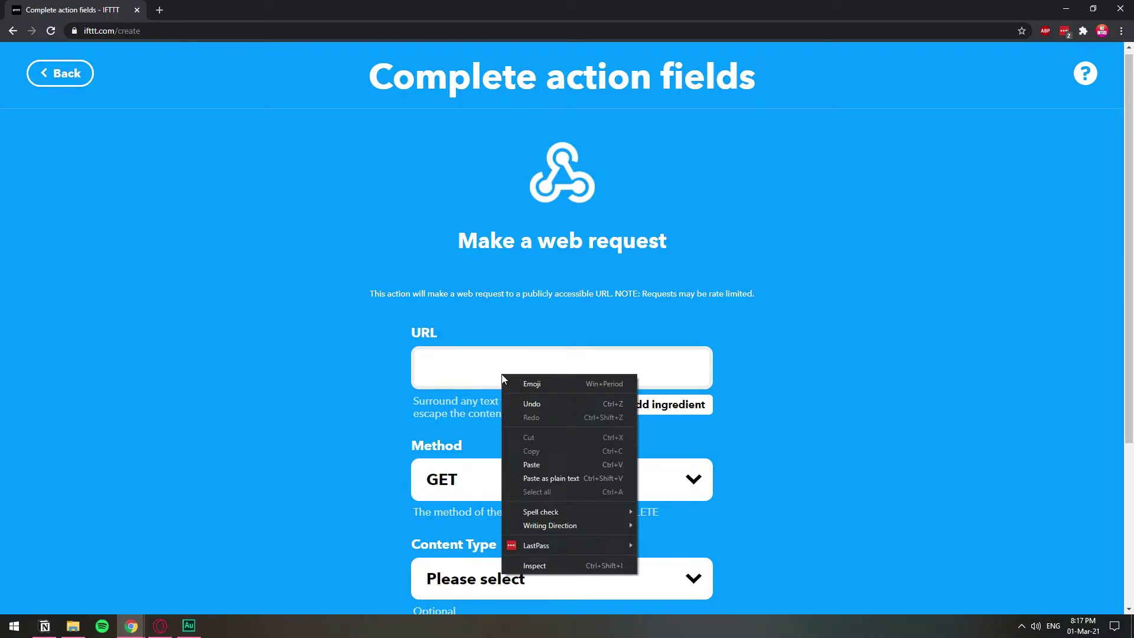
{"action": "left_click", "coordinate": [538, 467]}
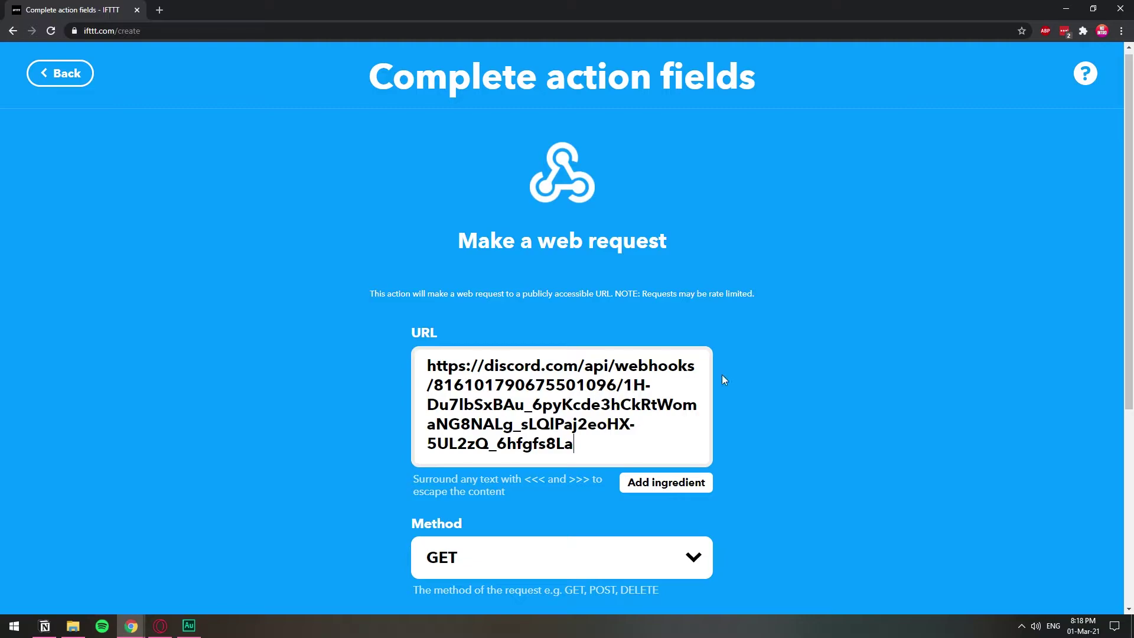
Step: Set the request Method to POST and Content Type to application/json
{"action": "scroll", "coordinate": [724, 379], "scroll_direction": "down", "scroll_amount": 4}
{"action": "scroll", "coordinate": [437, 301], "scroll_direction": "down", "scroll_amount": 2}
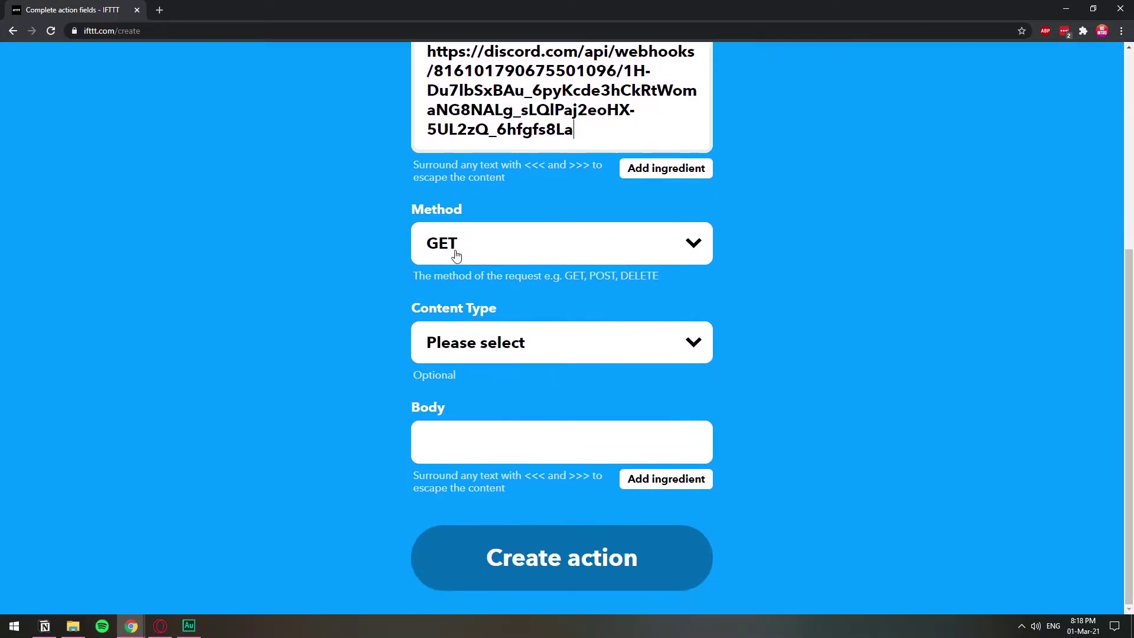
{"action": "left_click", "coordinate": [477, 246]}
{"action": "left_click", "coordinate": [469, 296]}
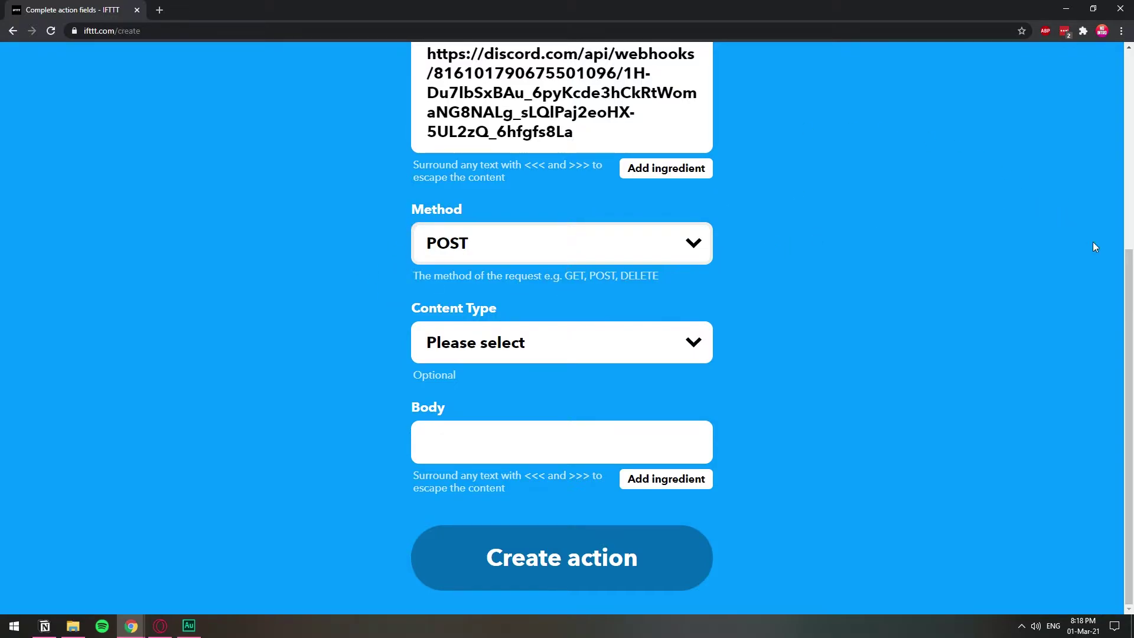
{"action": "left_click", "coordinate": [488, 341]}
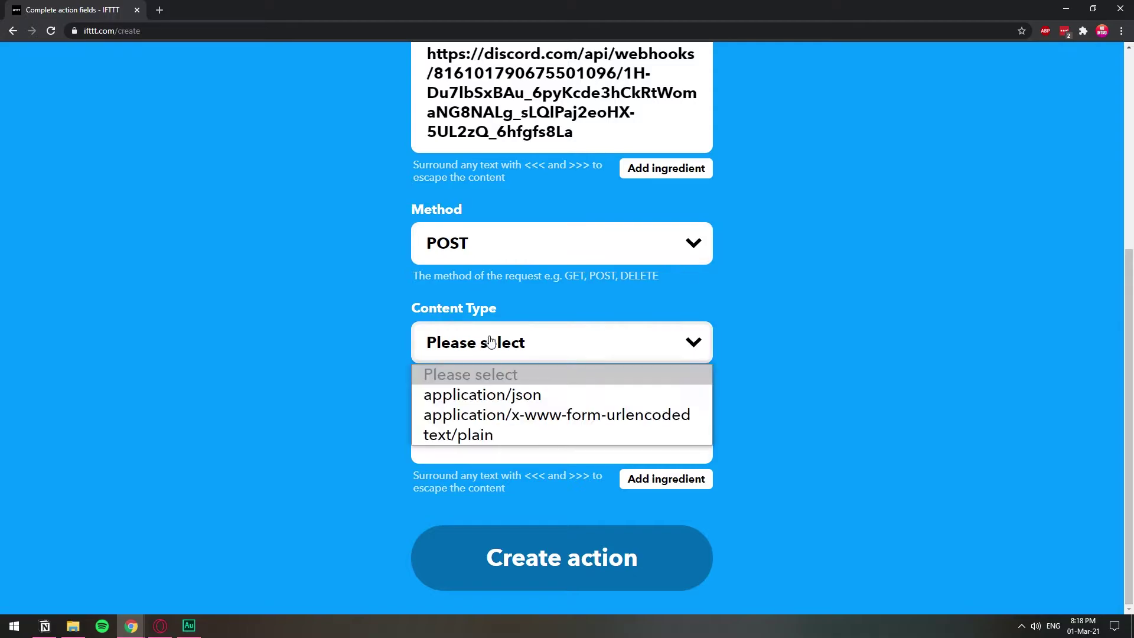
{"action": "left_click", "coordinate": [466, 395]}
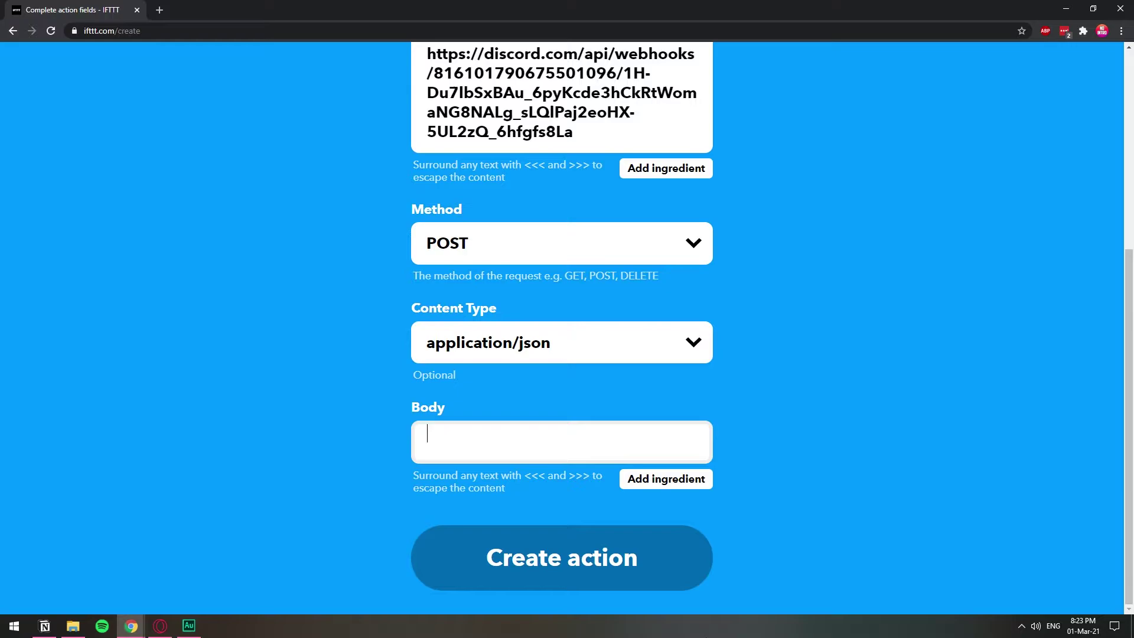
Step: Write the Body JSON {"content":"heelo"} across separate lines
{"action": "type", "text": "{}"}
{"action": "key", "text": "Left"}
{"action": "key", "text": "Return"}
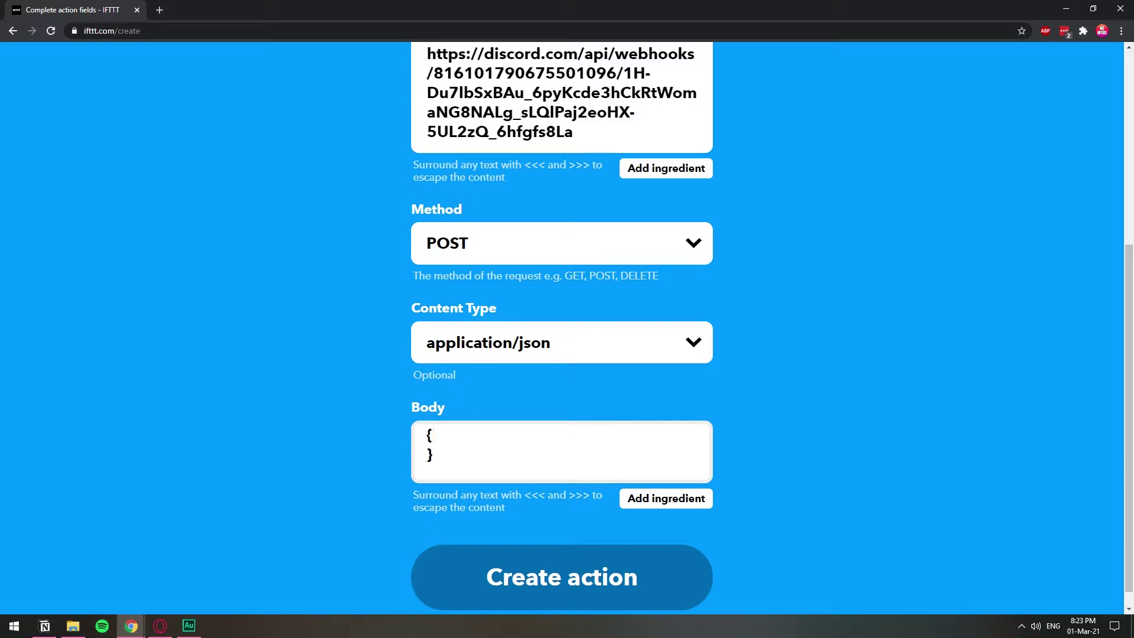
{"action": "key", "text": "Return"}
{"action": "key", "text": "Up"}
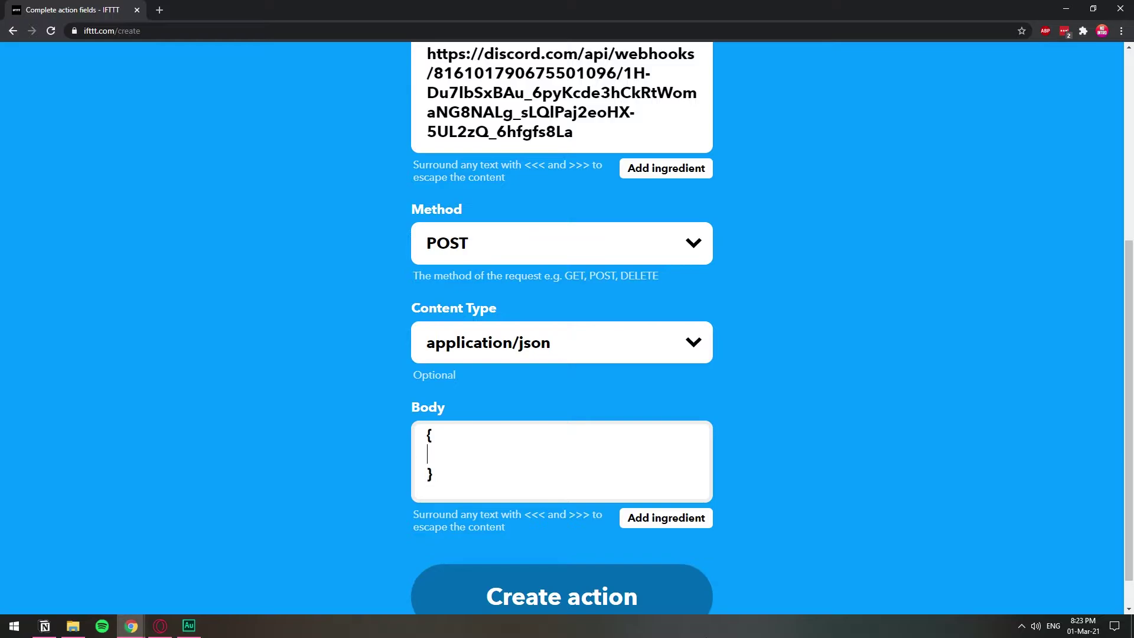
{"action": "type", "text": "\"content\":\"\""}
{"action": "key", "text": "Left"}
{"action": "type", "text": "hello"}
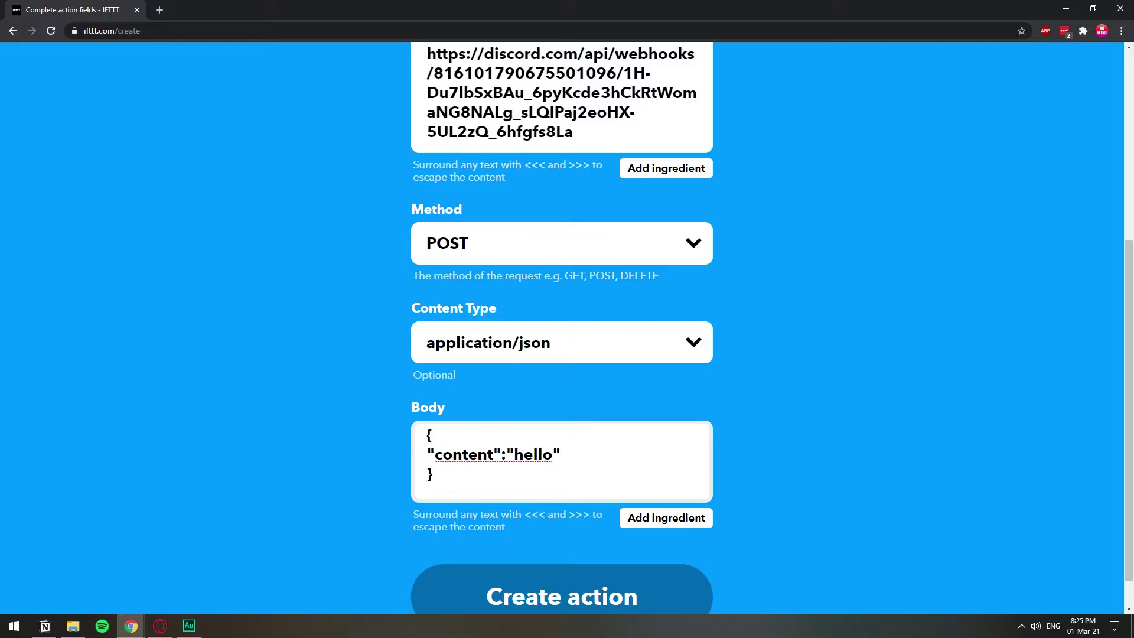
{"action": "key", "text": "BackSpace"}
{"action": "key", "text": "BackSpace"}
{"action": "key", "text": "BackSpace"}
{"action": "key", "text": "BackSpace"}
{"action": "key", "text": "BackSpace"}
{"action": "type", "text": "heelo"}
Step: Browse the available Twitter follower ingredients
{"action": "left_click", "coordinate": [666, 518]}
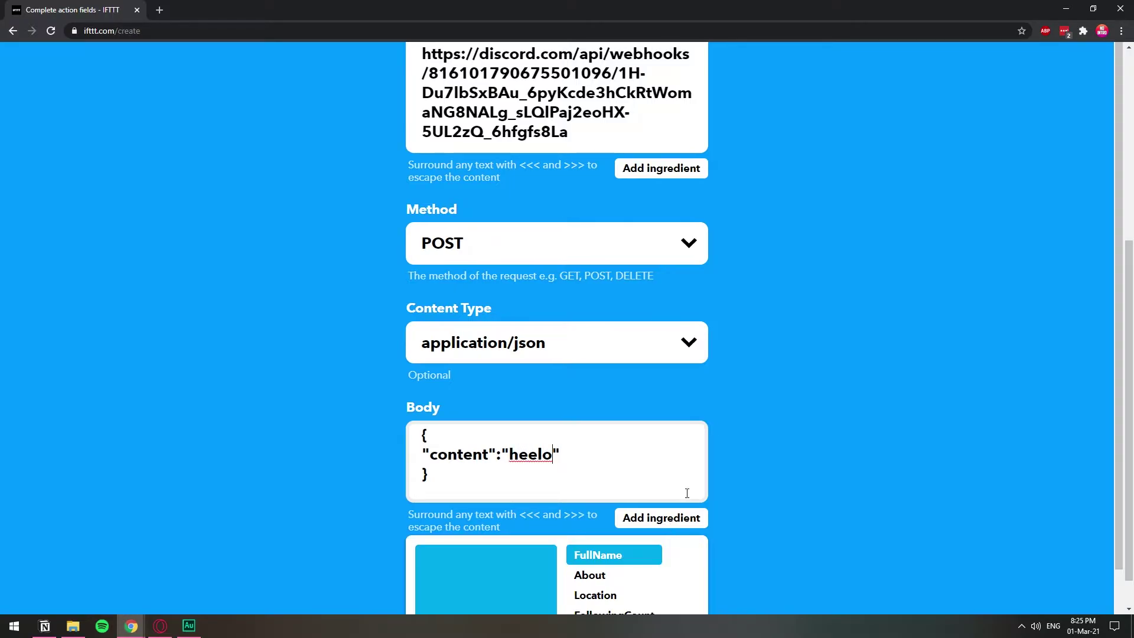
{"action": "scroll", "coordinate": [688, 508], "scroll_direction": "down", "scroll_amount": 1}
{"action": "scroll", "coordinate": [686, 508], "scroll_direction": "down", "scroll_amount": 1}
{"action": "scroll", "coordinate": [676, 457], "scroll_direction": "down", "scroll_amount": 1}
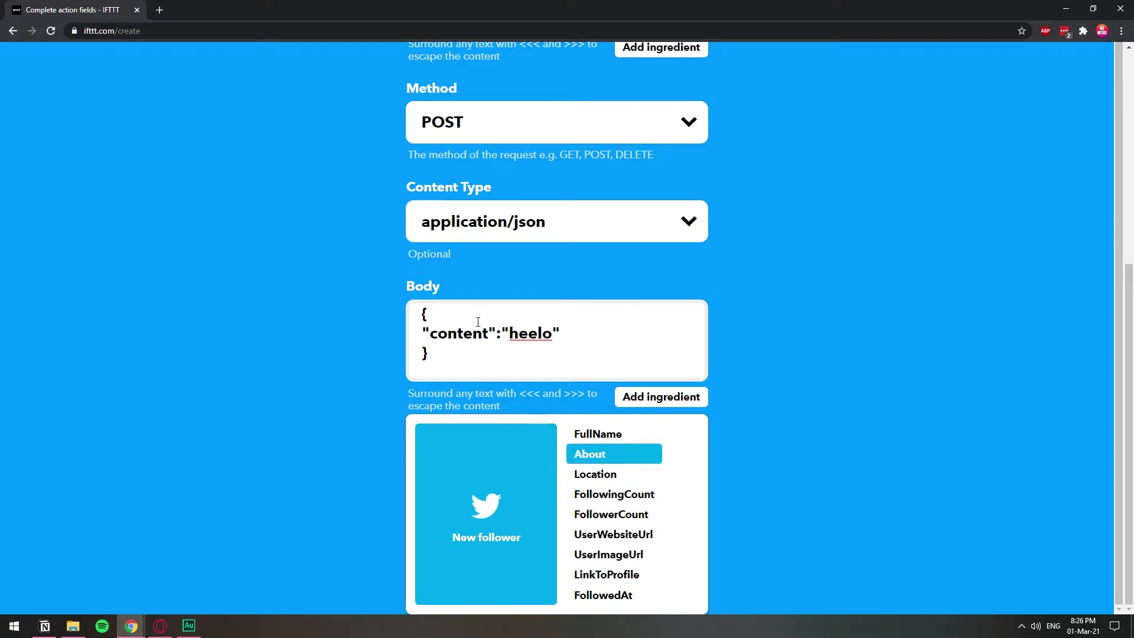
Step: Add an "avatar" line to the Body set to the {{UserImageUrl}} ingredient
{"action": "left_click", "coordinate": [501, 318]}
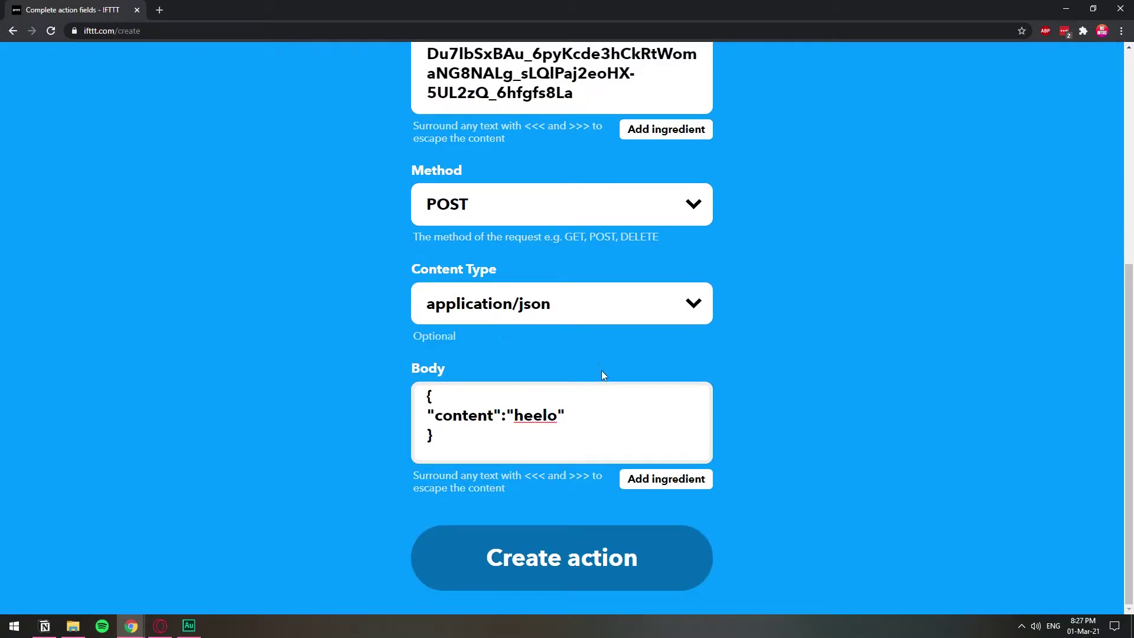
{"action": "type", "text": "\"avatar\":\"\""}
{"action": "left_click", "coordinate": [433, 395]}
{"action": "key", "text": "Return"}
{"action": "left_click", "coordinate": [537, 392]}
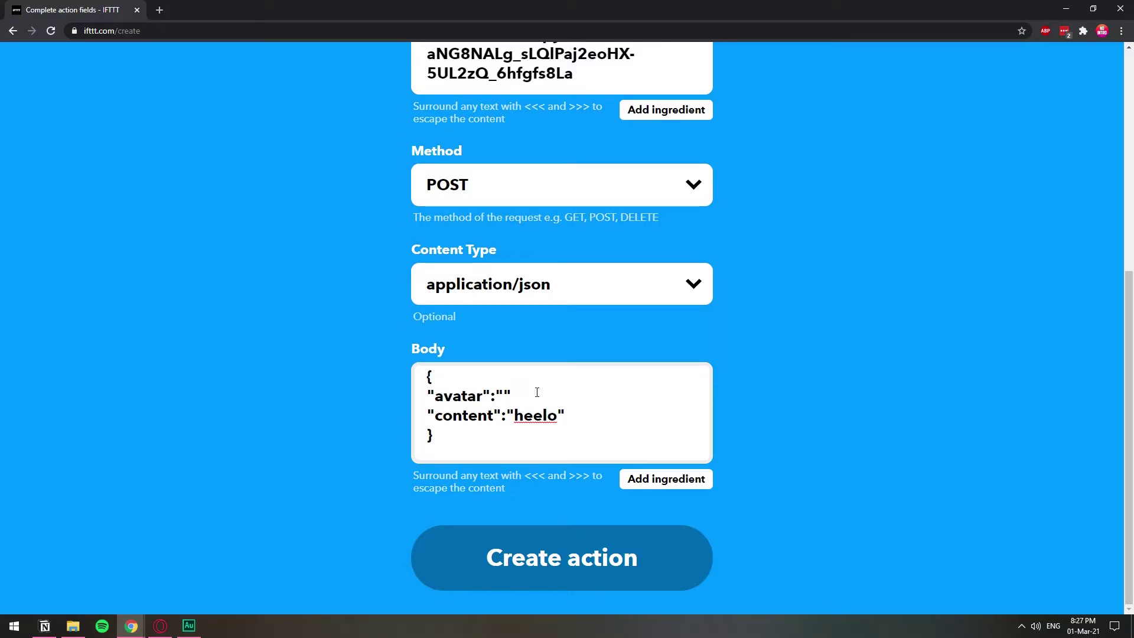
{"action": "type", "text": ","}
{"action": "left_click", "coordinate": [673, 483]}
{"action": "scroll", "coordinate": [655, 490], "scroll_direction": "down", "scroll_amount": 2}
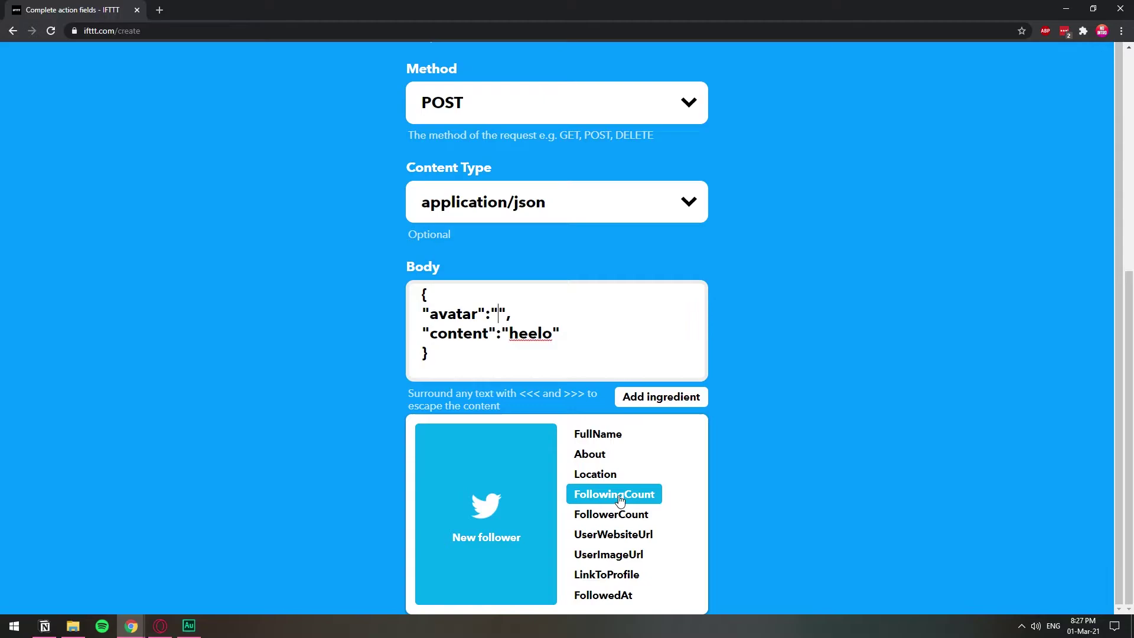
{"action": "left_click", "coordinate": [618, 555]}
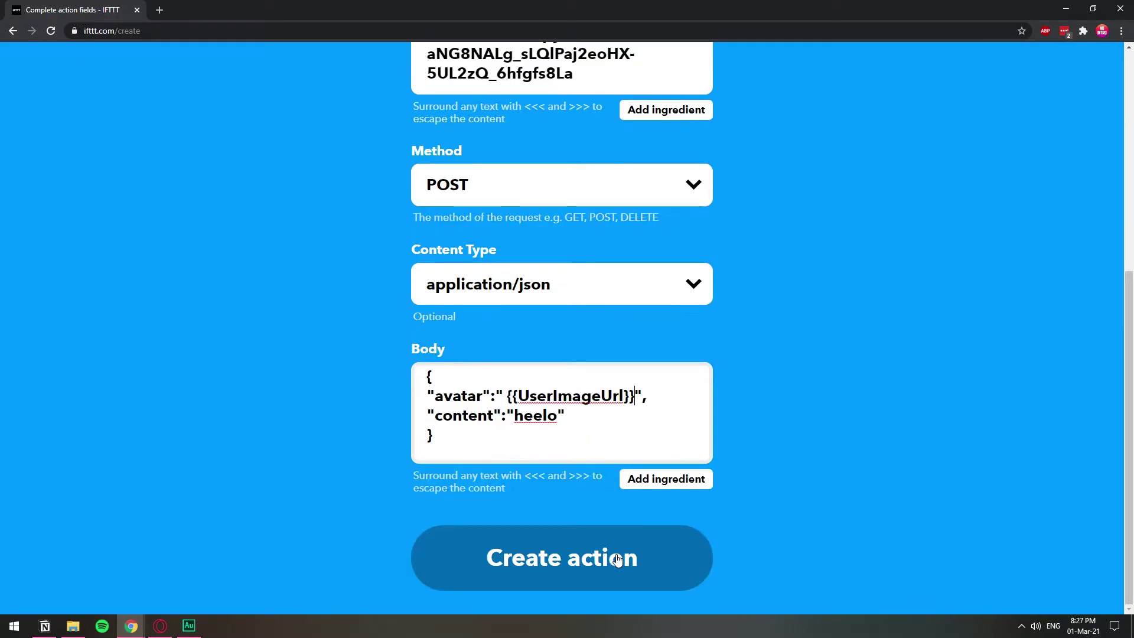
Step: Add a "username" line below it set to the {{FullName}} ingredient
{"action": "left_click_drag", "start_coordinate": [434, 397], "coordinate": [620, 399]}
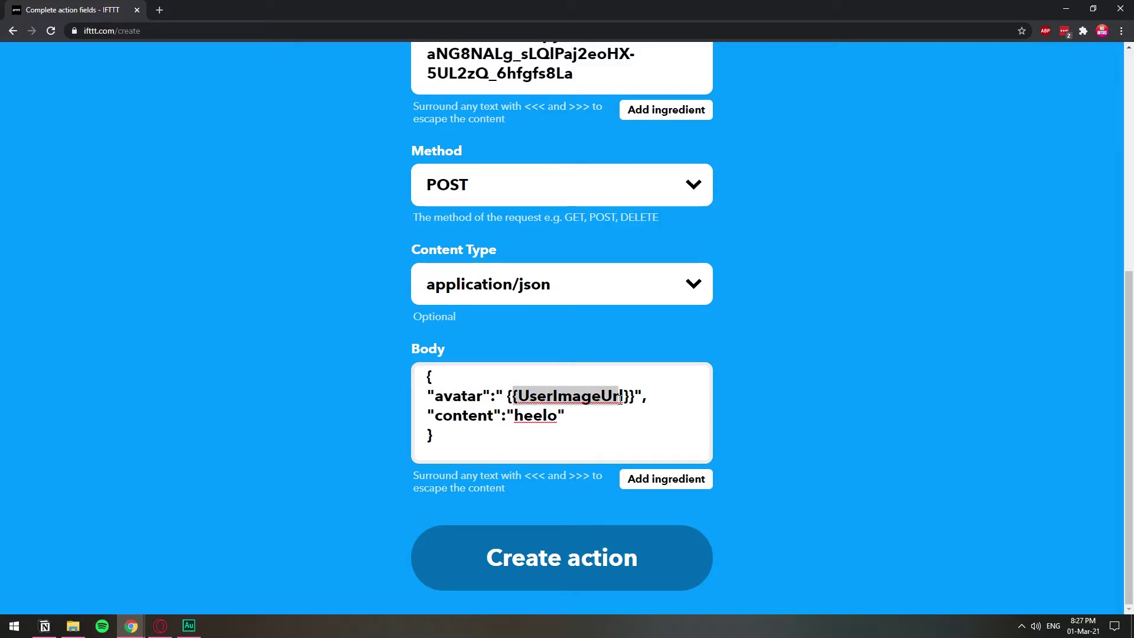
{"action": "left_click", "coordinate": [568, 417]}
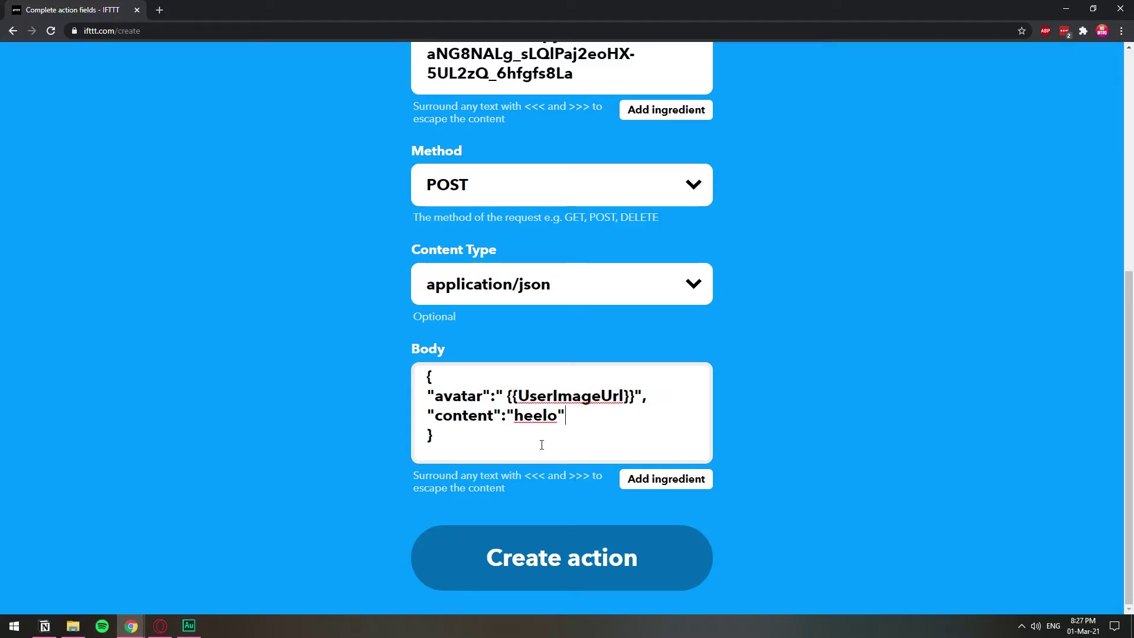
{"action": "left_click", "coordinate": [666, 395]}
{"action": "key", "text": "Return"}
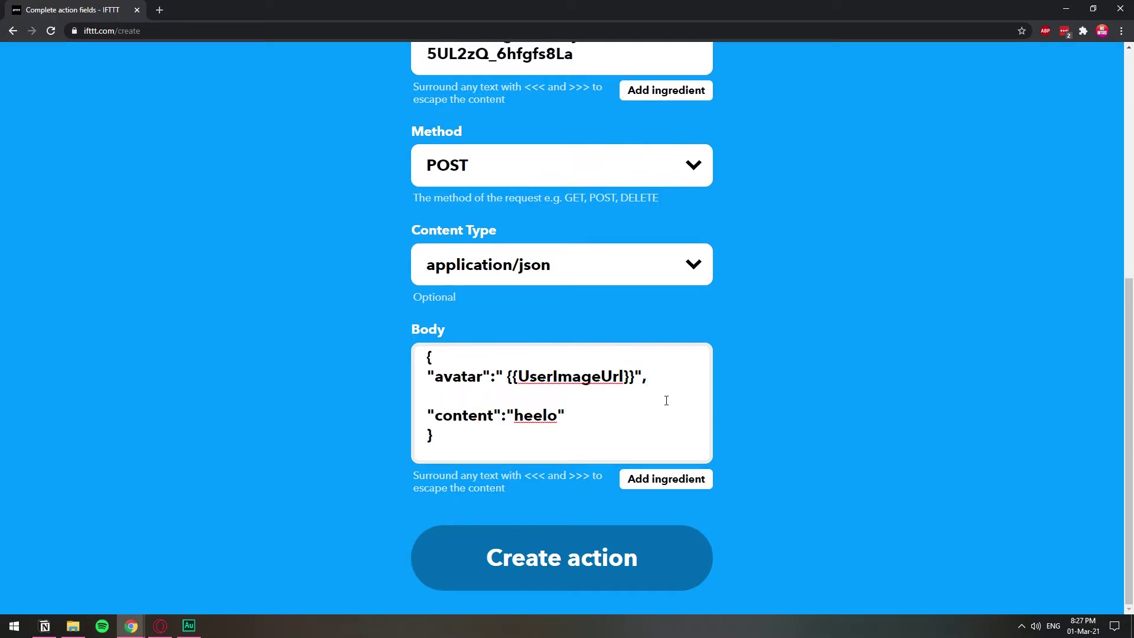
{"action": "type", "text": "\"username\":"}
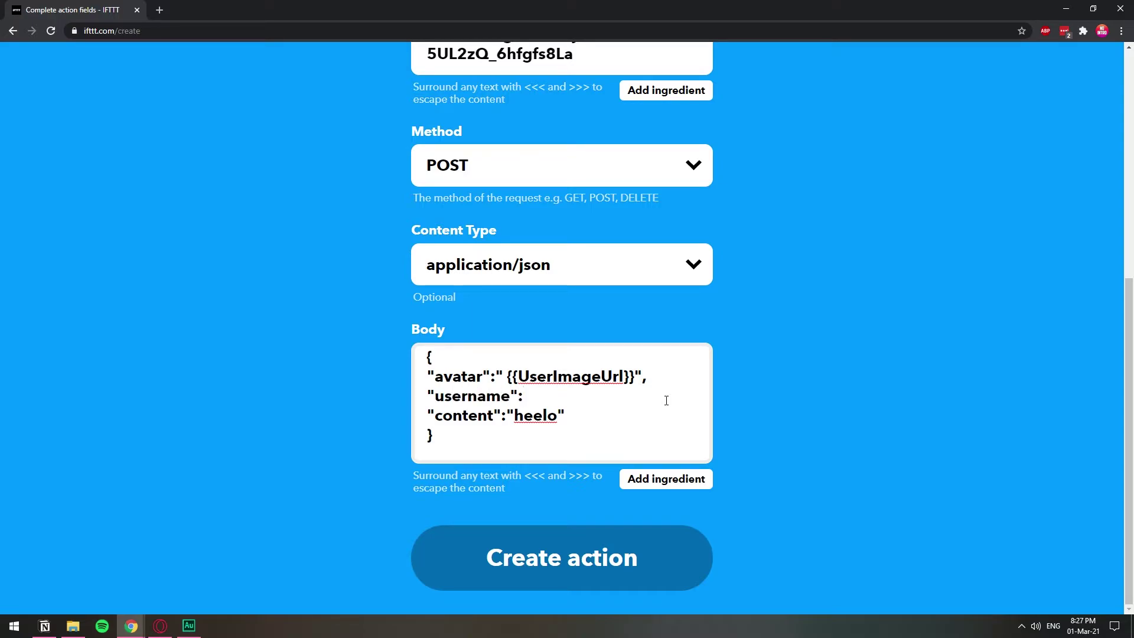
{"action": "type", "text": "\"\","}
{"action": "left_click", "coordinate": [531, 396]}
{"action": "left_click", "coordinate": [684, 484]}
{"action": "scroll", "coordinate": [681, 491], "scroll_direction": "down", "scroll_amount": 1}
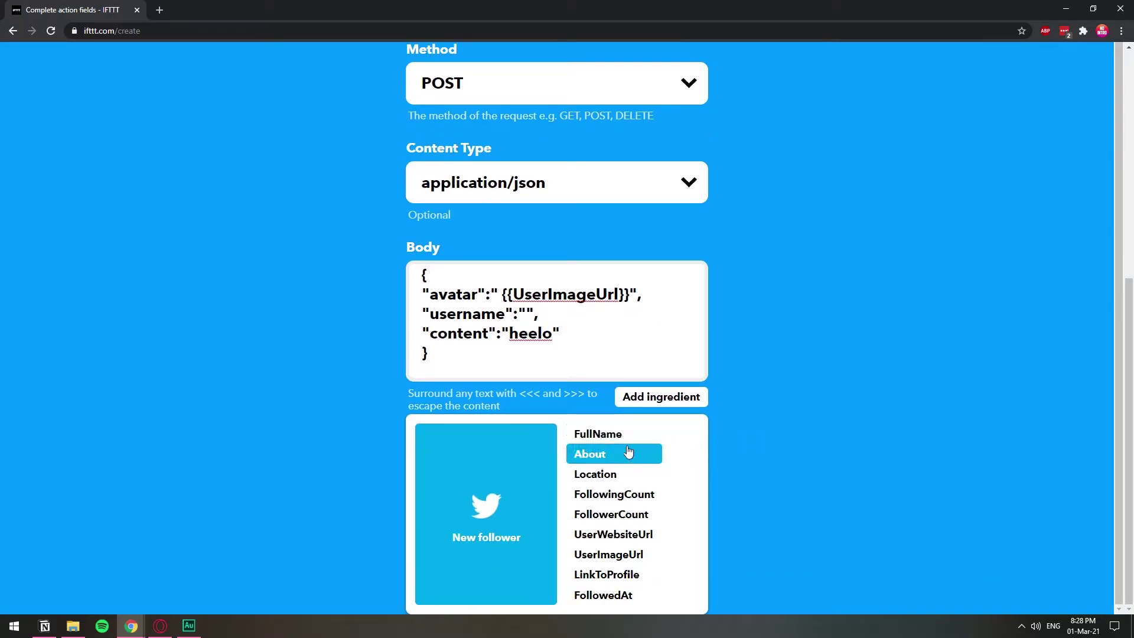
{"action": "left_click", "coordinate": [608, 435]}
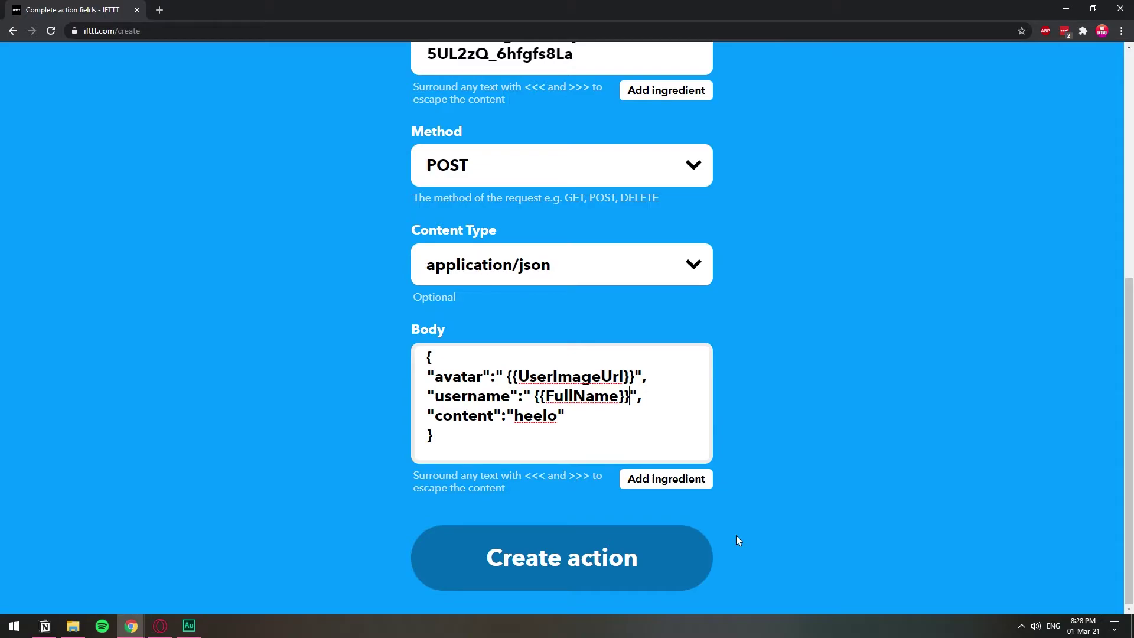
Step: Remove the extra spaces before {{UserImageUrl}} and {{FullName}}
{"action": "key", "text": "BackSpace"}
{"action": "left_click", "coordinate": [540, 396]}
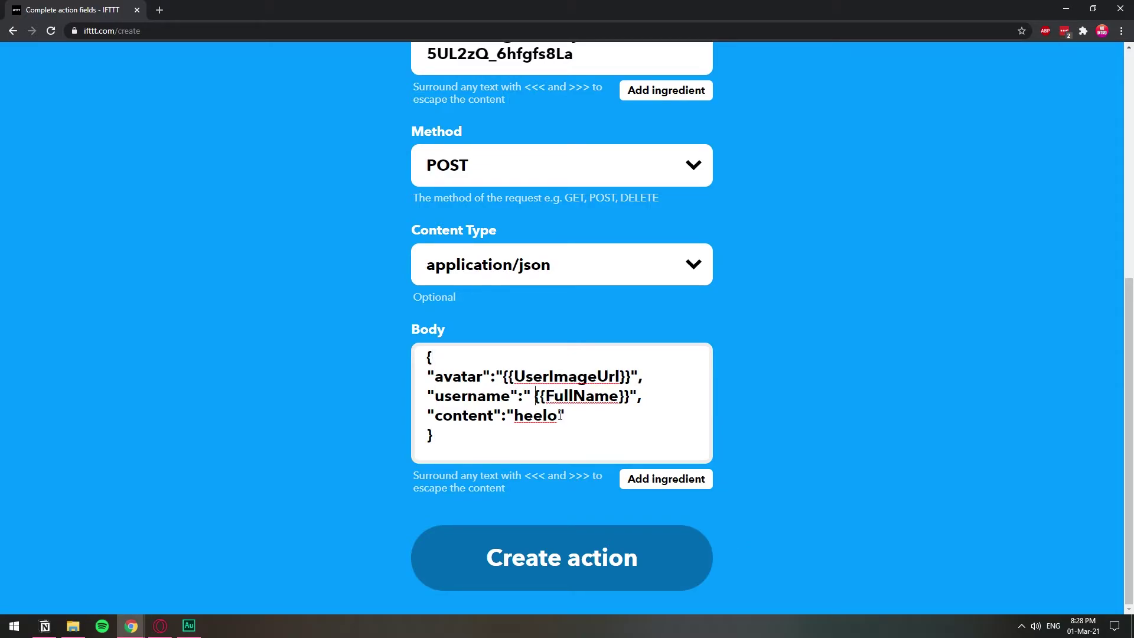
{"action": "key", "text": "BackSpace"}
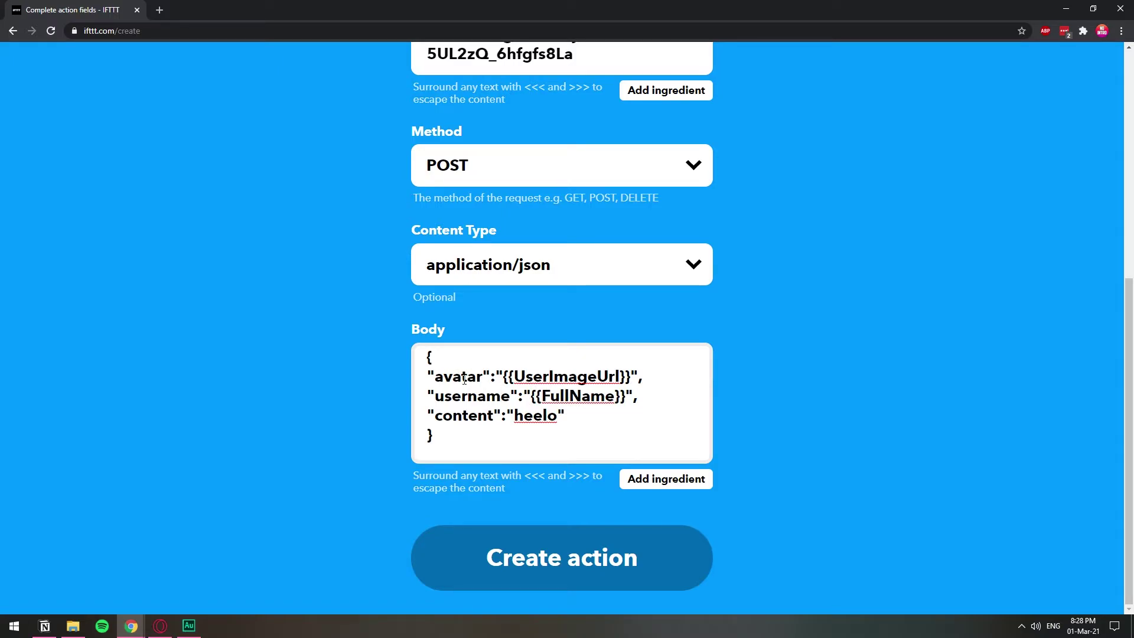
{"action": "left_click_drag", "start_coordinate": [526, 377], "coordinate": [550, 377]}
{"action": "left_click_drag", "start_coordinate": [444, 396], "coordinate": [502, 395]}
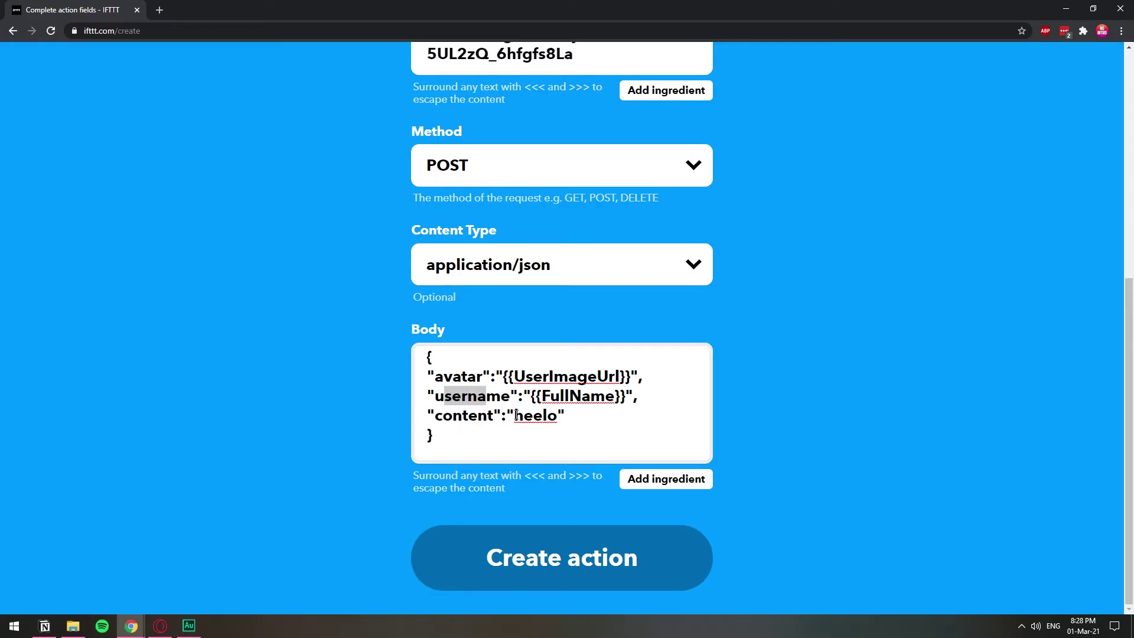
{"action": "left_click", "coordinate": [663, 479]}
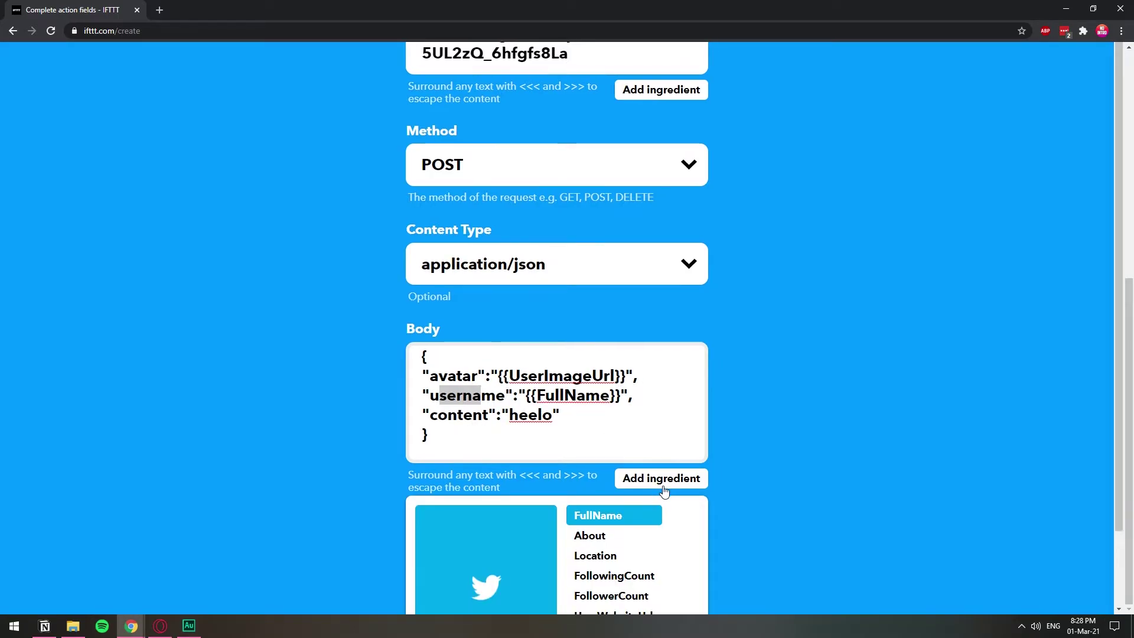
Step: Replace 'heelo' with a message saying they followed the creator's Twitter handle and you should too
{"action": "double_click", "coordinate": [534, 426]}
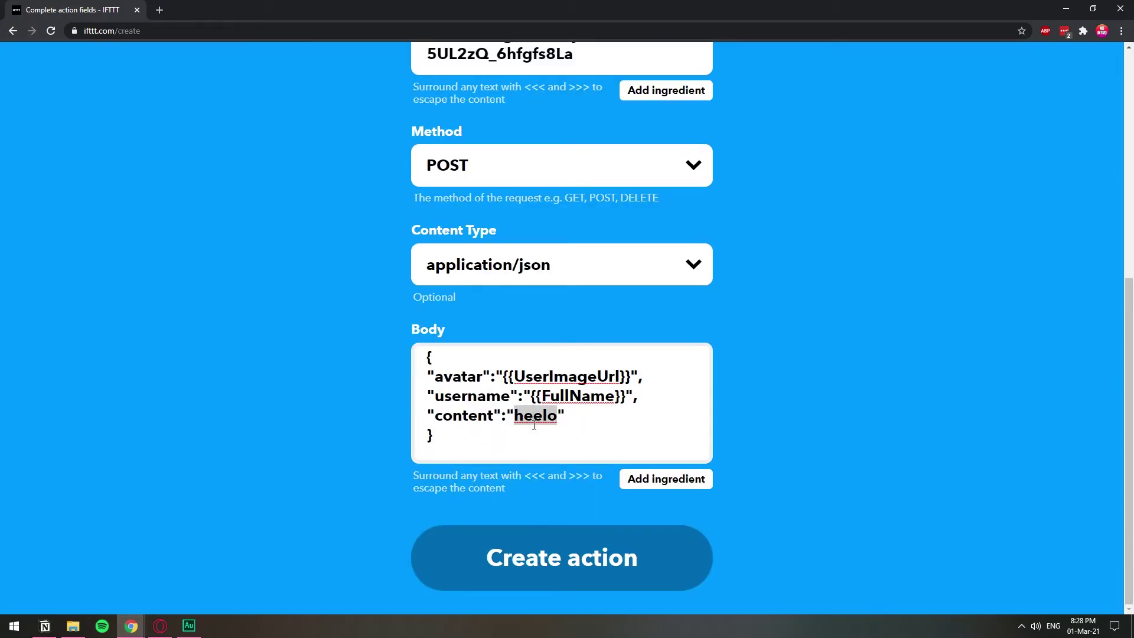
{"action": "type", "text": "I just fo"}
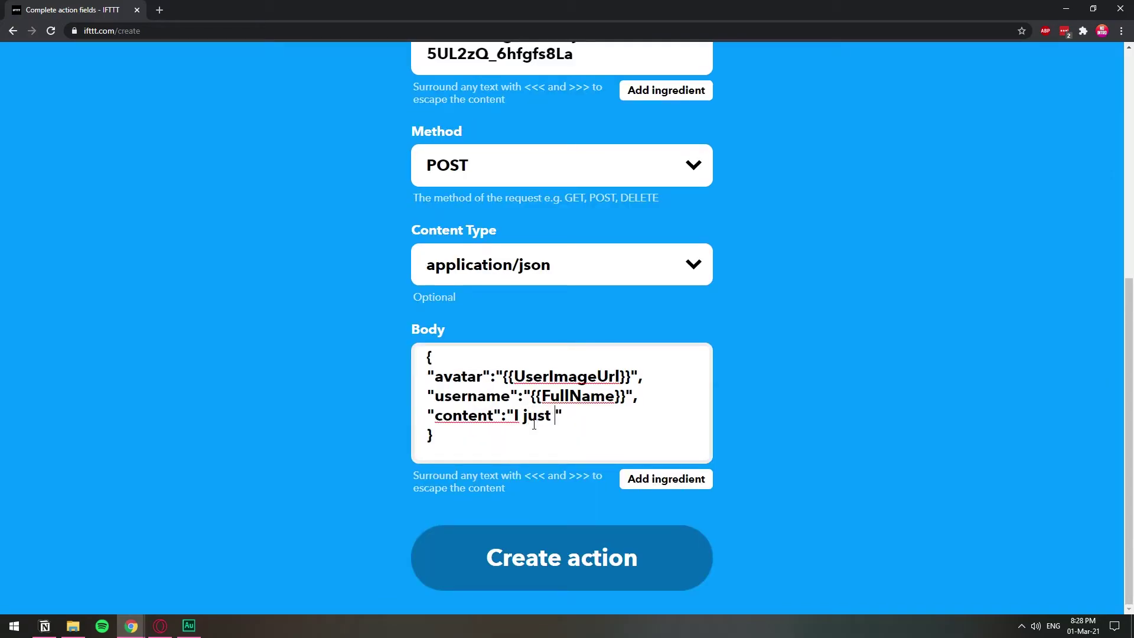
{"action": "type", "text": "llowed this"}
{"action": "type", "text": " person"}
{"action": "key", "text": "BackSpace"}
{"action": "key", "text": "BackSpace"}
{"action": "key", "text": "BackSpace"}
{"action": "key", "text": "BackSpace"}
{"action": "key", "text": "BackSpace"}
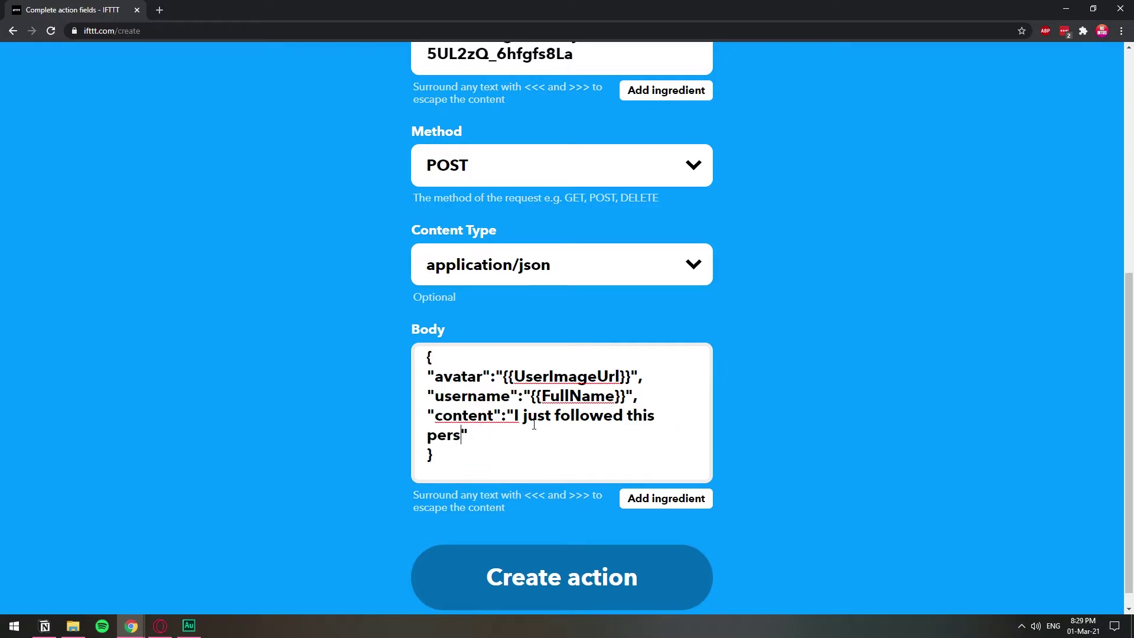
{"action": "key", "text": "BackSpace"}
{"action": "key", "text": "BackSpace"}
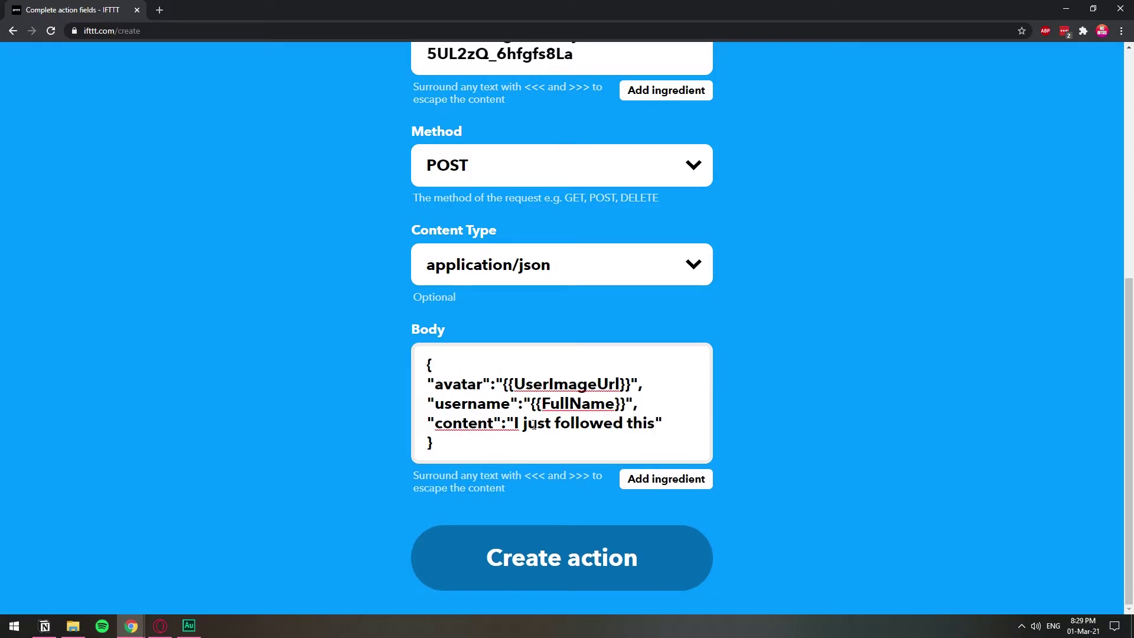
{"action": "type", "text": "@alexand"}
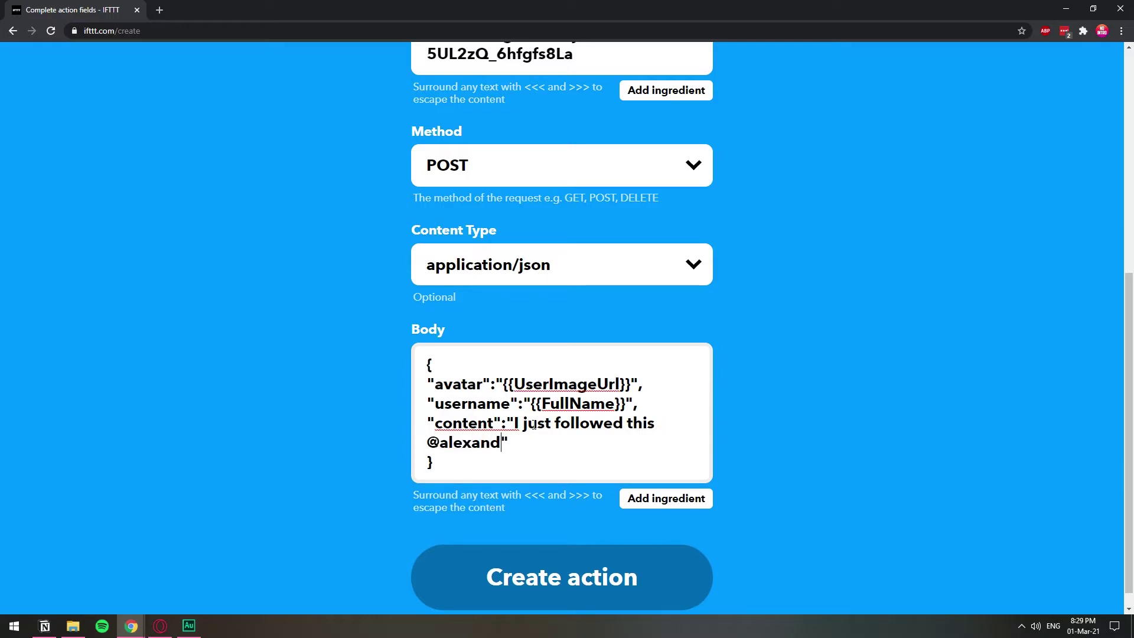
{"action": "type", "text": "rohere and you should "}
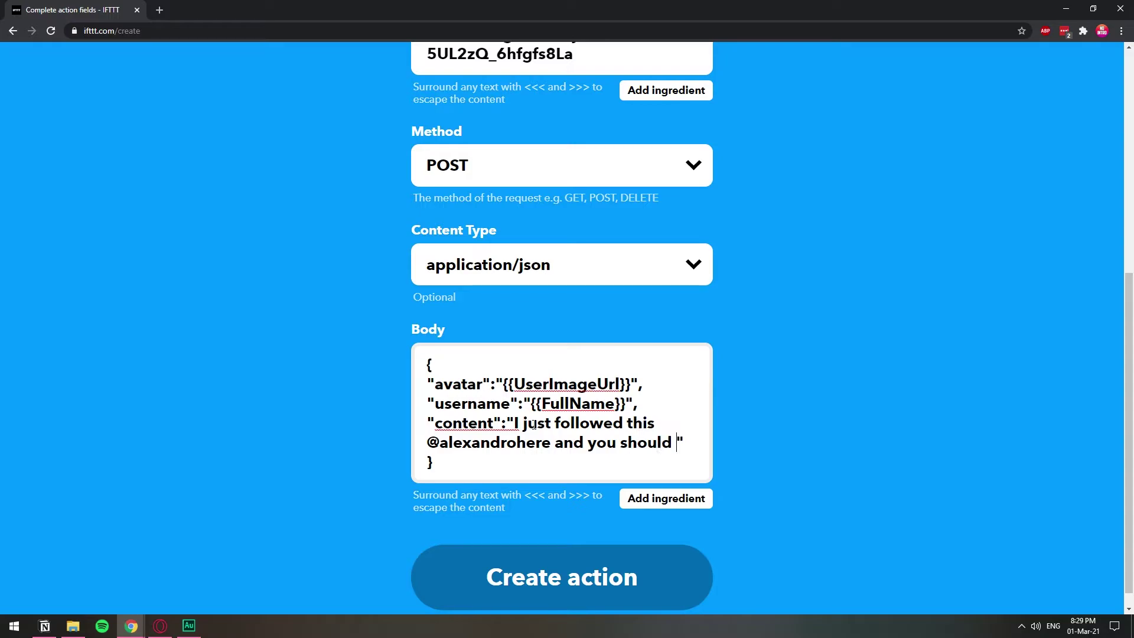
{"action": "type", "text": "too."}
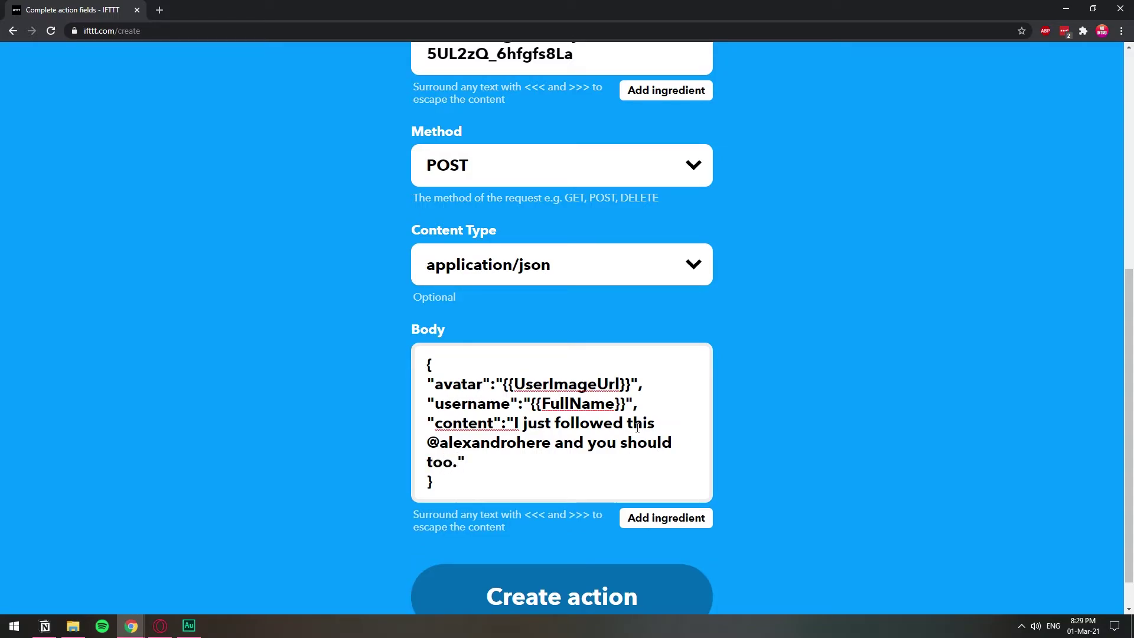
Step: Review the finished Body and create the web request action
{"action": "scroll", "coordinate": [525, 463], "scroll_direction": "down", "scroll_amount": 1}
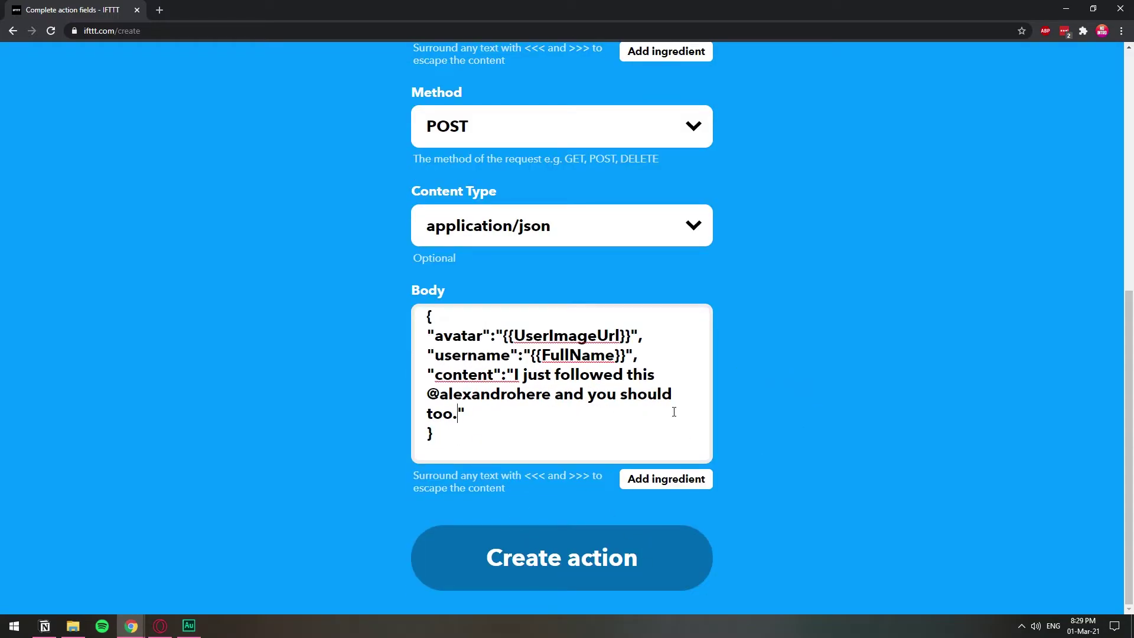
{"action": "scroll", "coordinate": [774, 399], "scroll_direction": "up", "scroll_amount": 10}
{"action": "scroll", "coordinate": [597, 319], "scroll_direction": "down", "scroll_amount": 10}
{"action": "left_click_drag", "start_coordinate": [540, 423], "coordinate": [372, 302]}
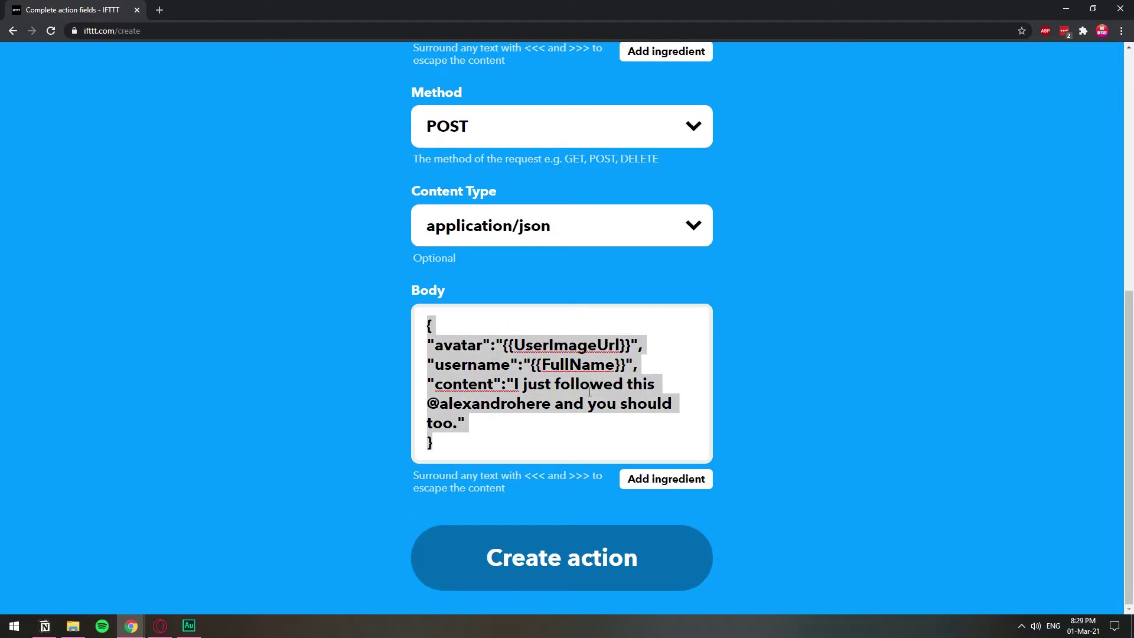
{"action": "left_click", "coordinate": [715, 430]}
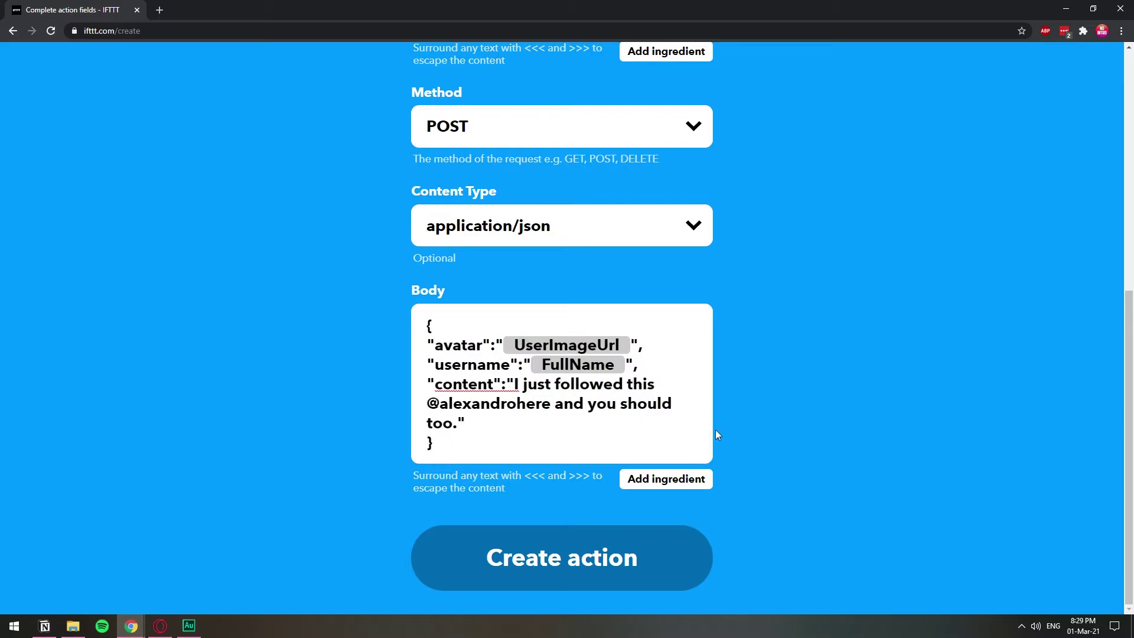
{"action": "left_click", "coordinate": [527, 545]}
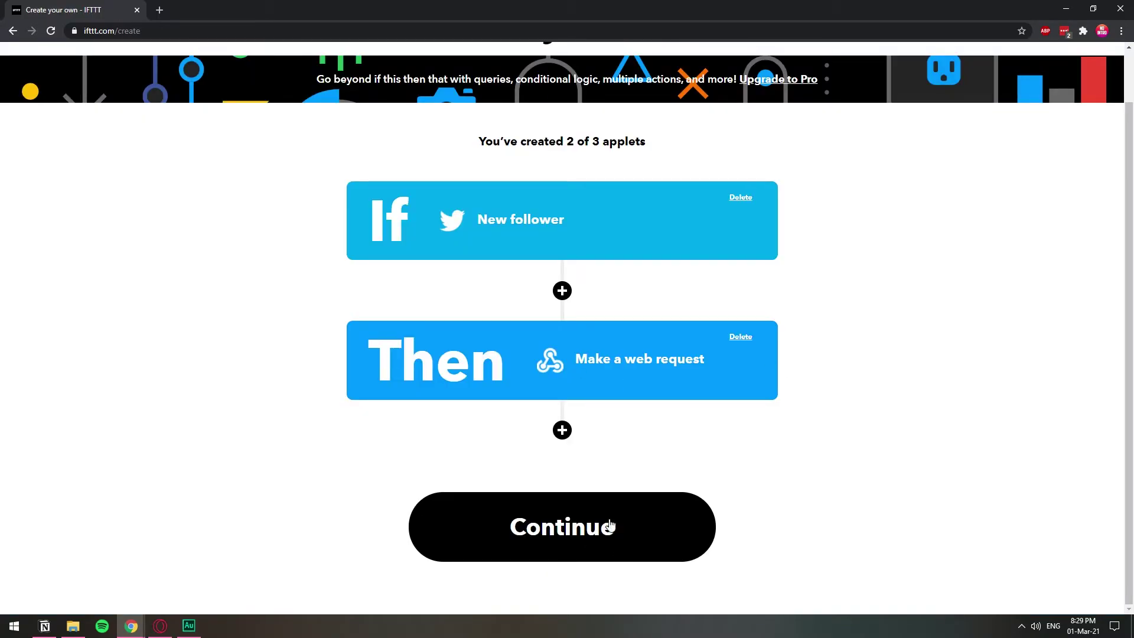
Step: Continue to review and finish the applet so it shows as Connected
{"action": "left_click", "coordinate": [611, 525]}
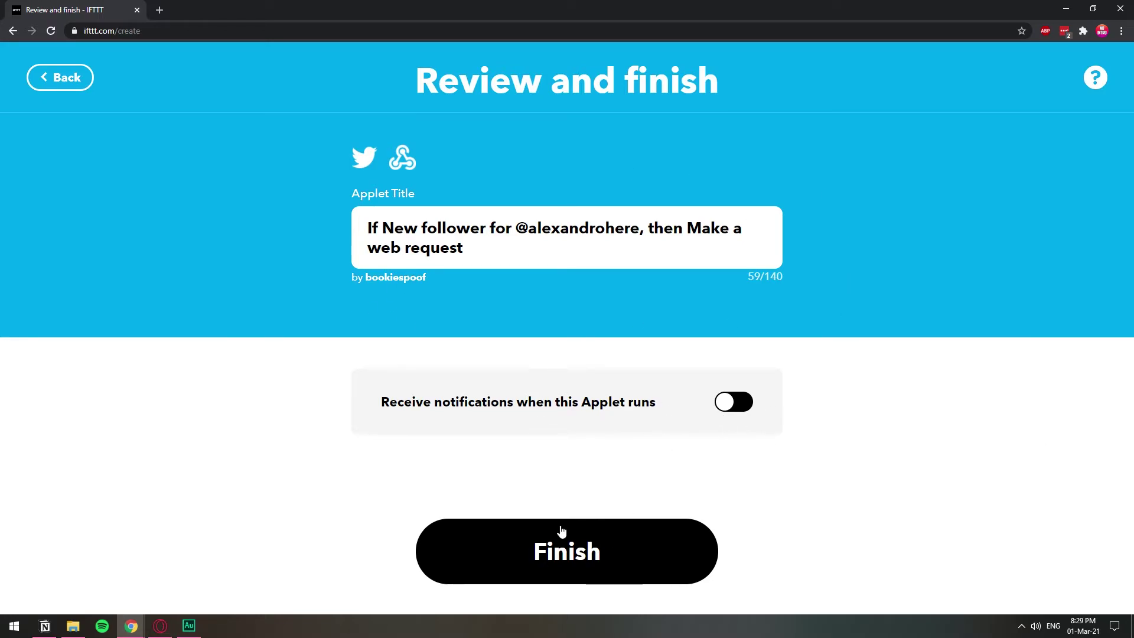
{"action": "left_click", "coordinate": [557, 547]}
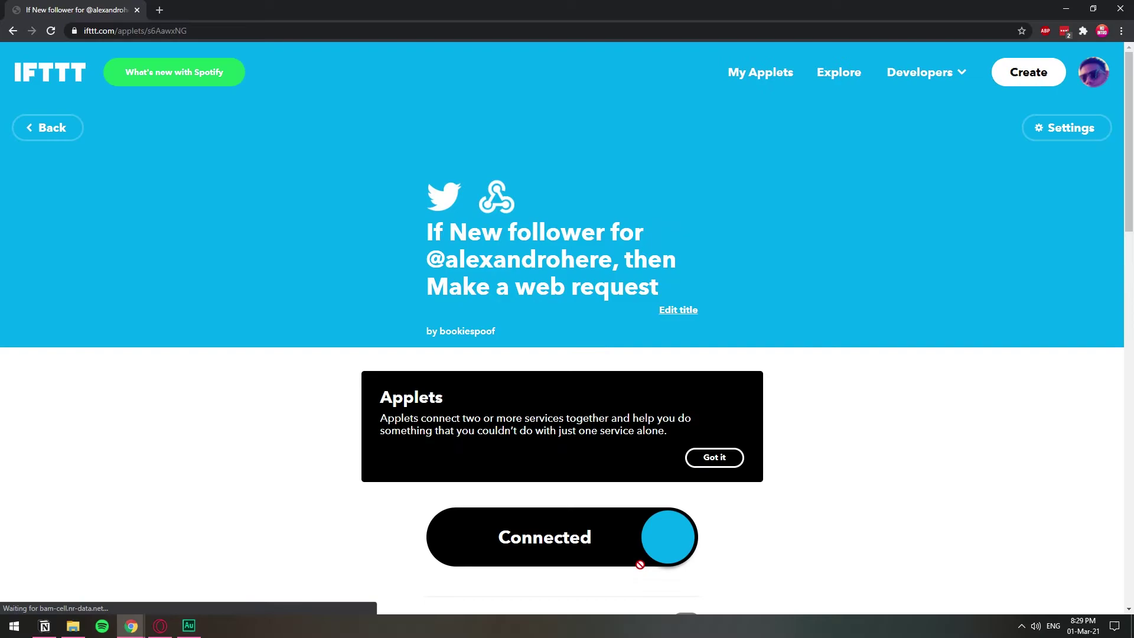
{"action": "scroll", "coordinate": [877, 471], "scroll_direction": "down", "scroll_amount": 8}
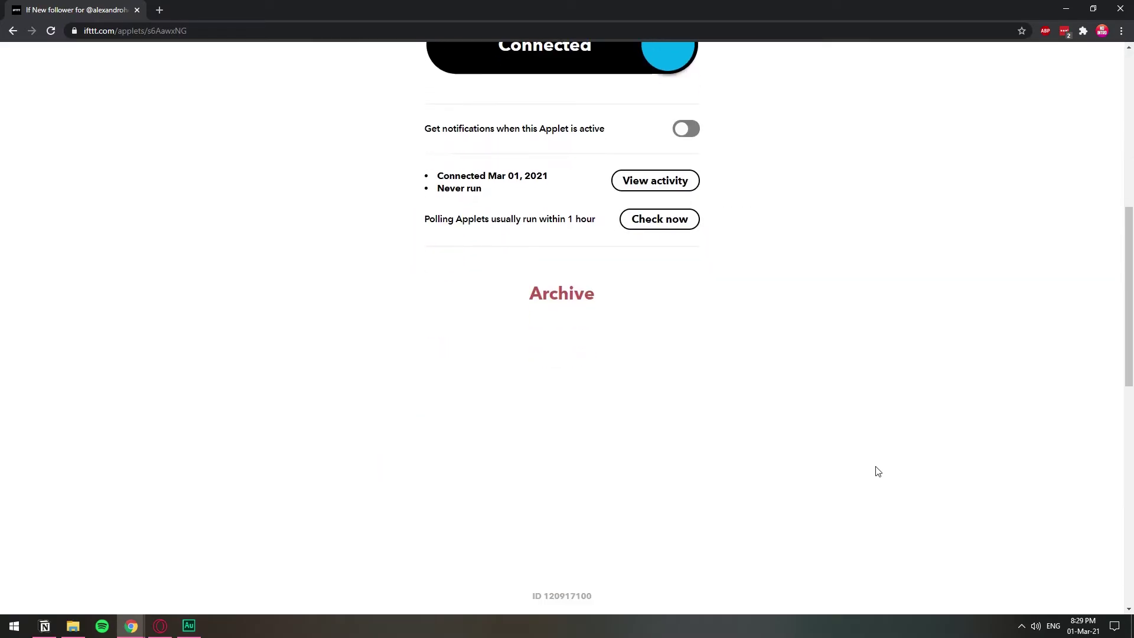
{"action": "scroll", "coordinate": [873, 455], "scroll_direction": "up", "scroll_amount": 2}
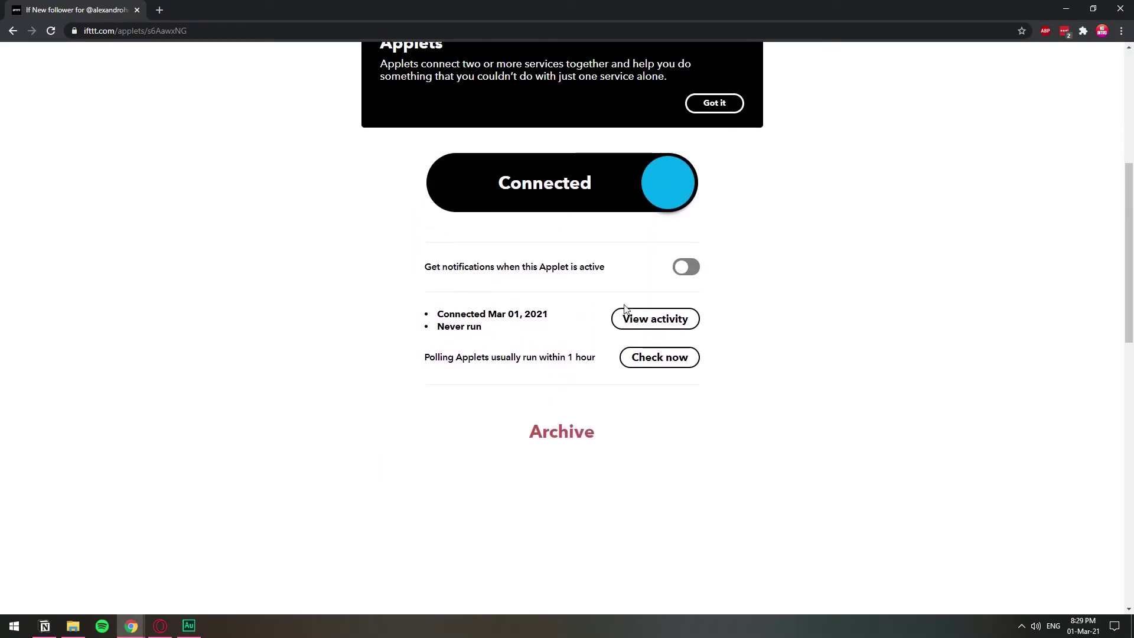
Step: Open the applet's Activity log, showing only the 'Applet turned on' entry
{"action": "left_click", "coordinate": [664, 321]}
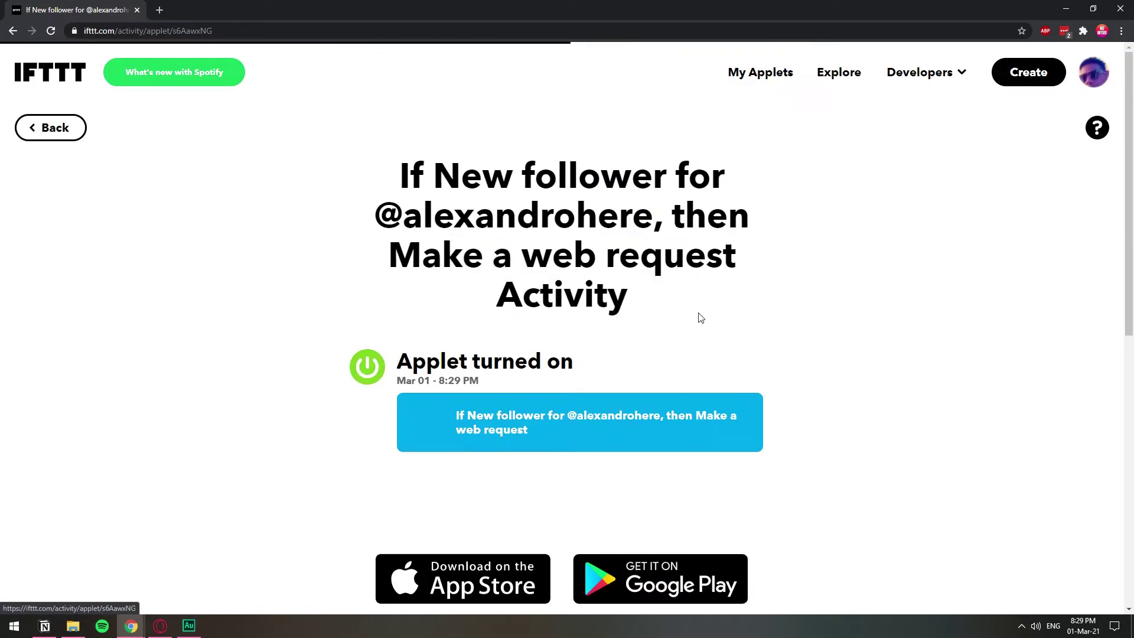
{"action": "scroll", "coordinate": [603, 336], "scroll_direction": "down", "scroll_amount": 2}
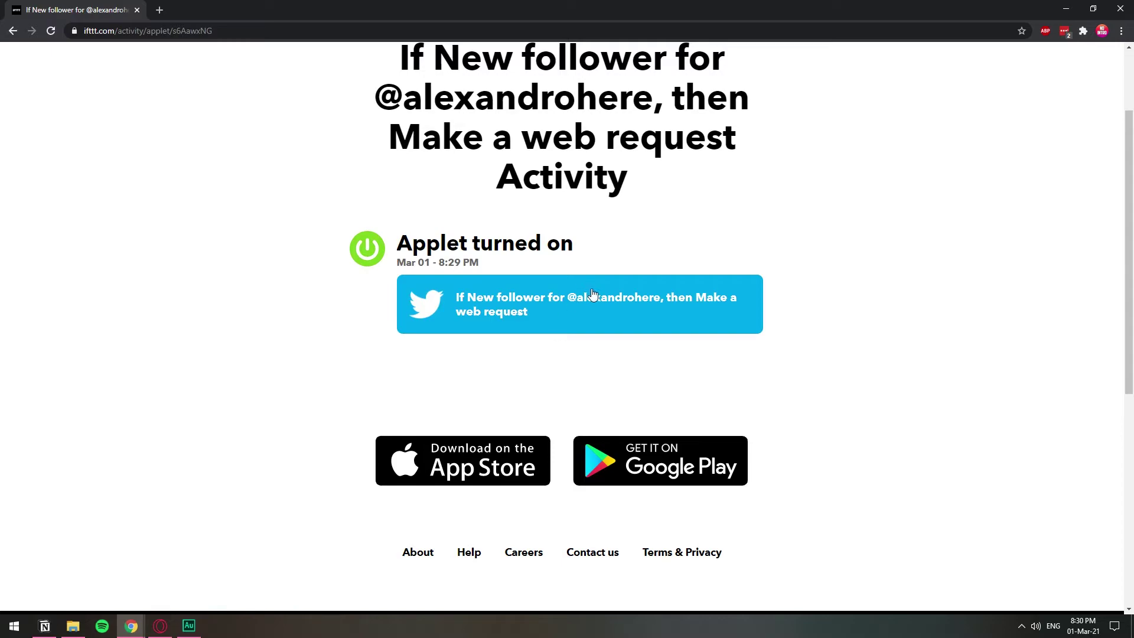
{"action": "scroll", "coordinate": [591, 289], "scroll_direction": "up", "scroll_amount": 2}
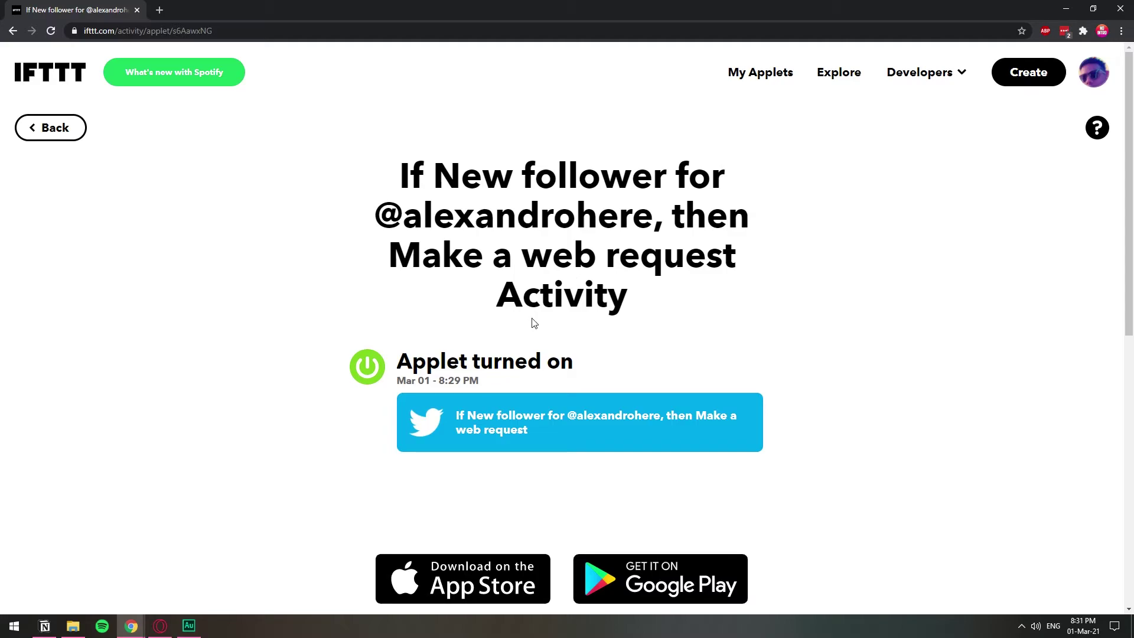
Step: Follow the Twitter profile to raise followers to 2, then return to IFTTT's Activity page
{"action": "key", "text": "alt+Tab"}
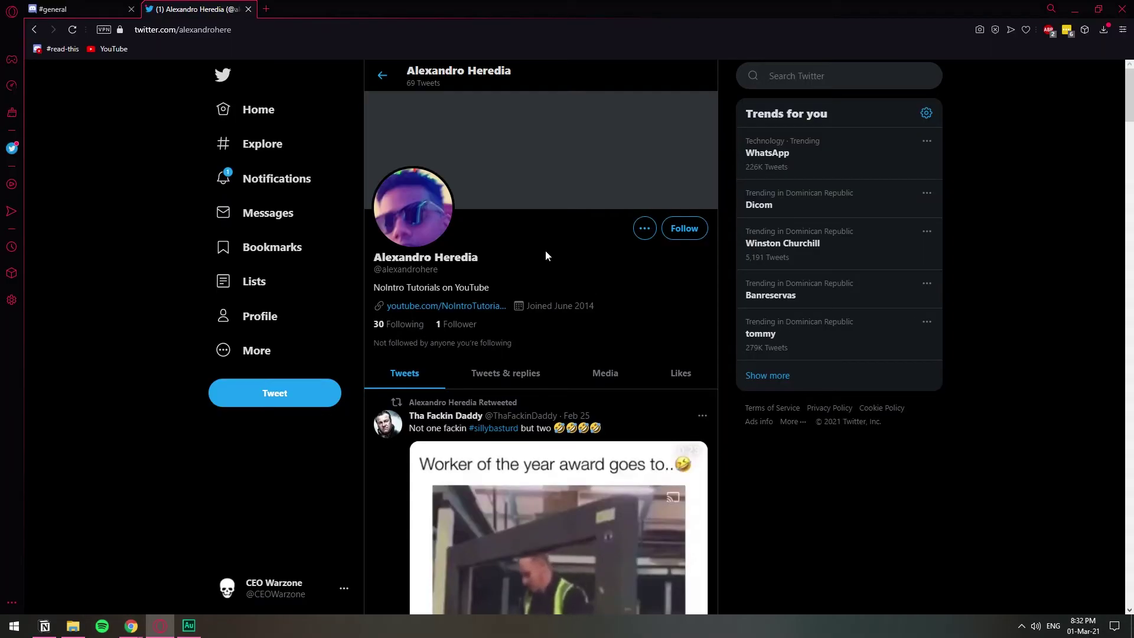
{"action": "left_click", "coordinate": [684, 229]}
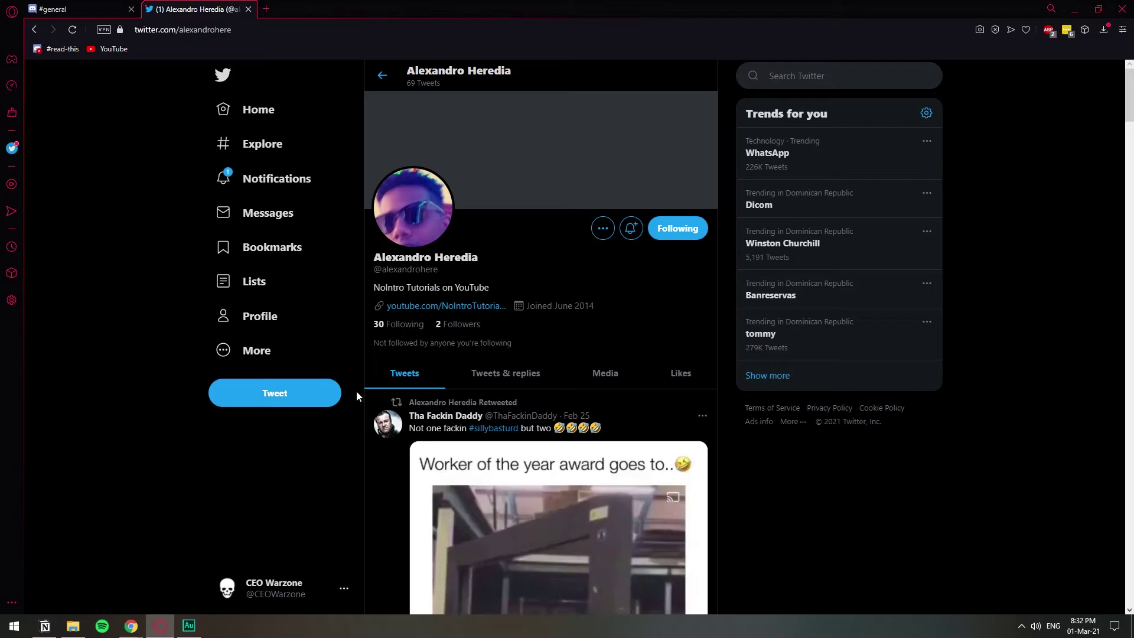
{"action": "mouse_move", "coordinate": [130, 625]}
{"action": "left_click", "coordinate": [126, 605]}
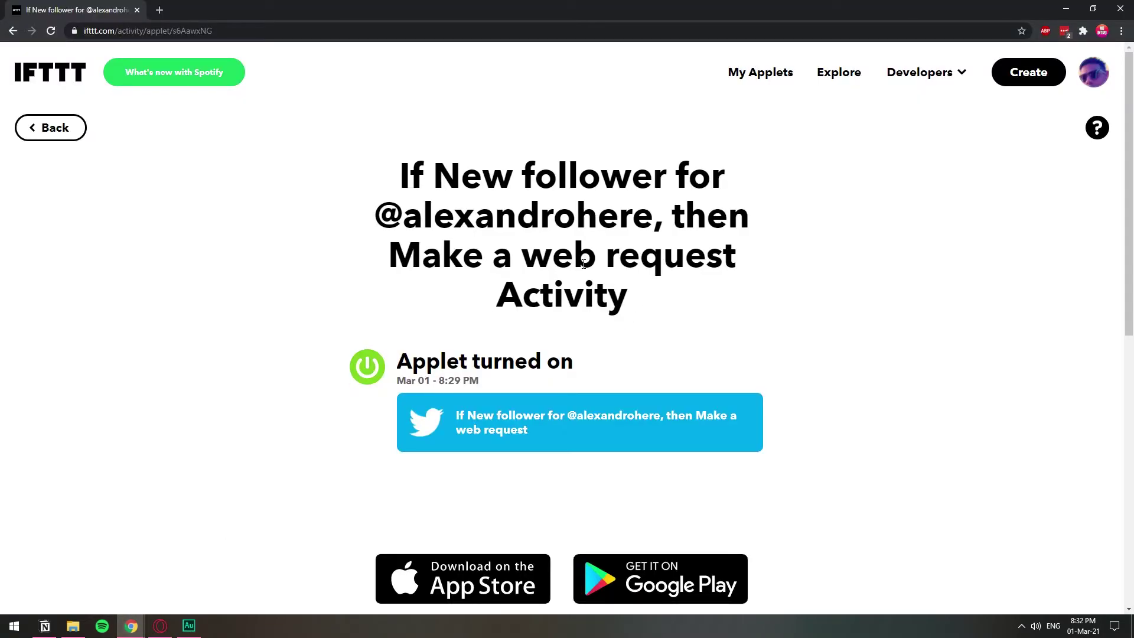
Step: Reload the IFTTT Activity page to check for new applet runs
{"action": "left_click_drag", "start_coordinate": [446, 361], "coordinate": [584, 353]}
{"action": "left_click", "coordinate": [585, 352]}
{"action": "left_click", "coordinate": [51, 32]}
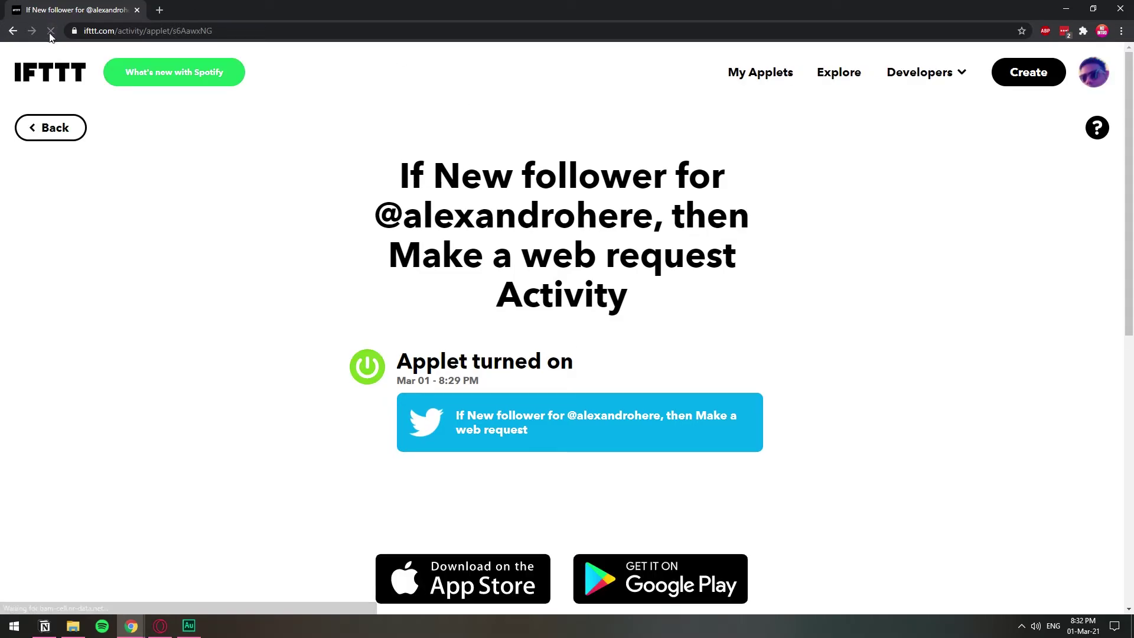
{"action": "scroll", "coordinate": [370, 215], "scroll_direction": "down", "scroll_amount": 2}
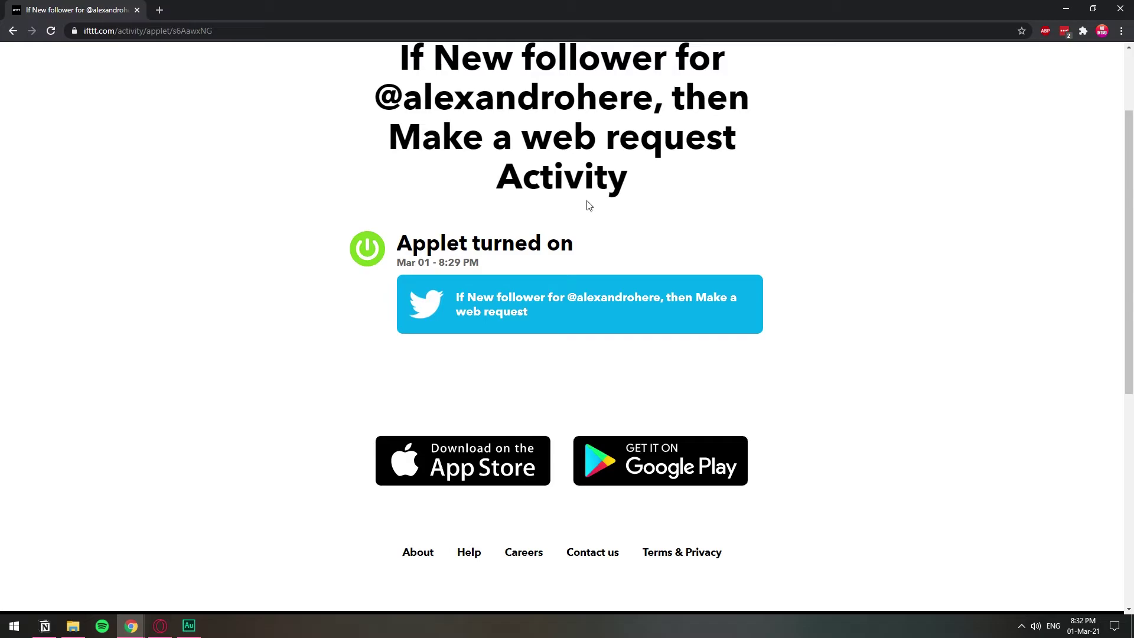
{"action": "scroll", "coordinate": [589, 205], "scroll_direction": "up", "scroll_amount": 2}
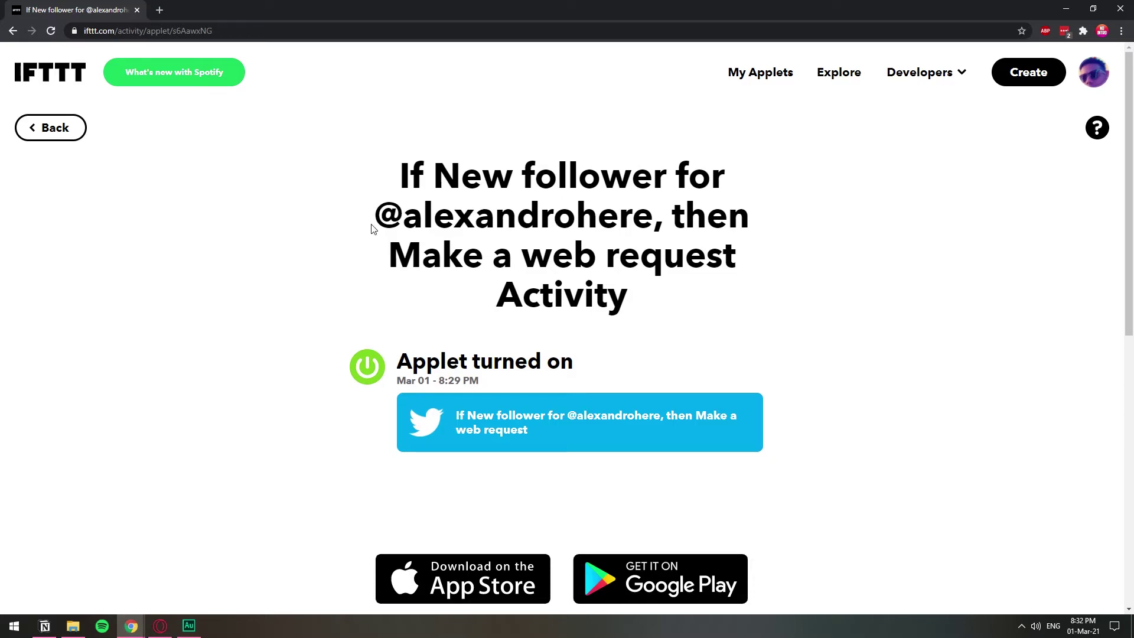
Step: Reload again and find the 8:32 PM 'Applet failed' entry: Too many requests to this host
{"action": "left_click", "coordinate": [51, 31]}
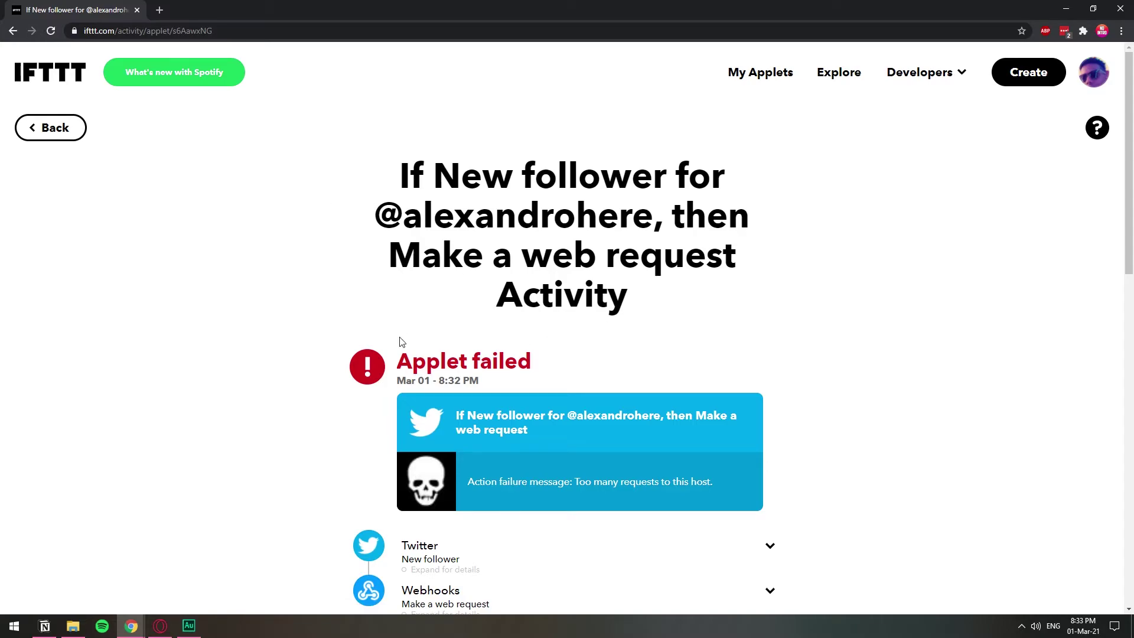
{"action": "left_click_drag", "start_coordinate": [1130, 201], "coordinate": [1131, 205]}
{"action": "scroll", "coordinate": [1131, 205], "scroll_direction": "down", "scroll_amount": 5}
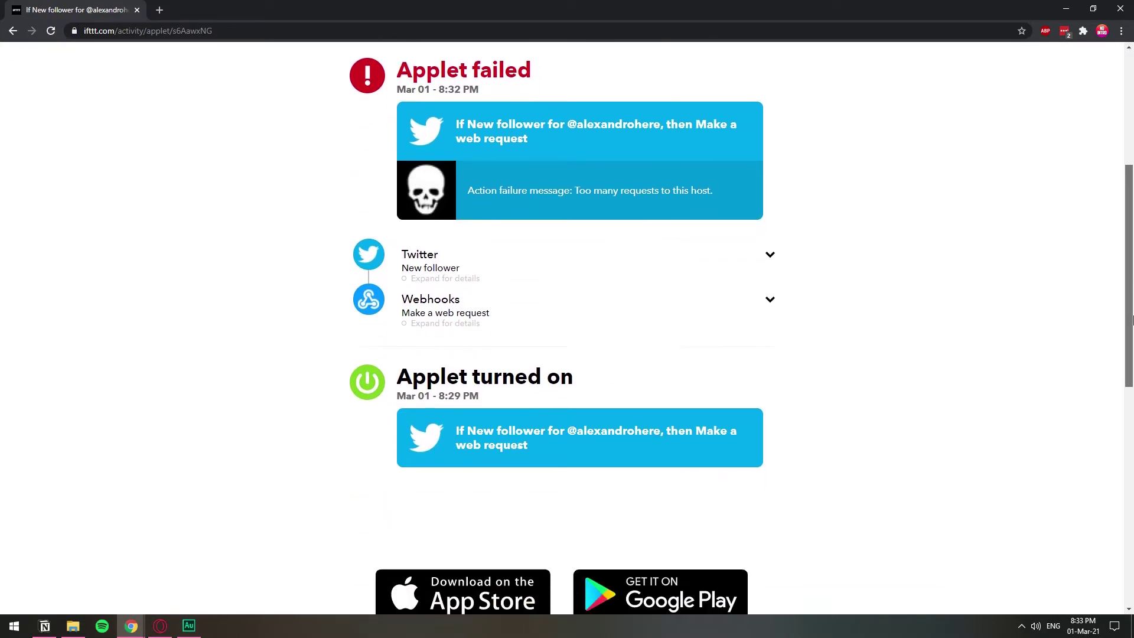
{"action": "scroll", "coordinate": [461, 378], "scroll_direction": "up", "scroll_amount": 2}
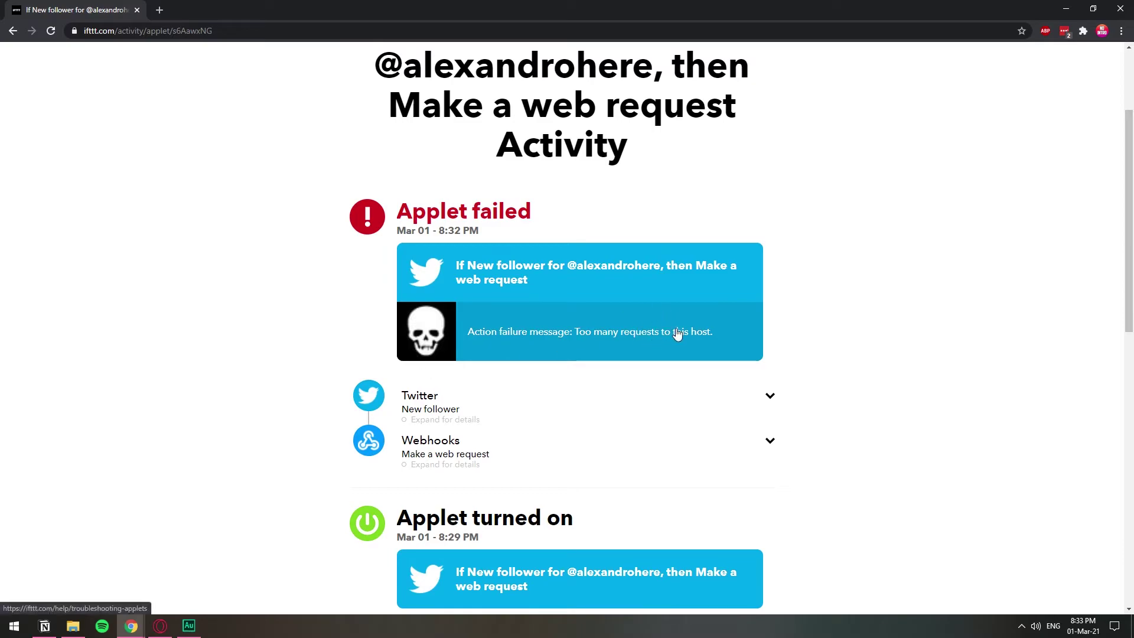
{"action": "scroll", "coordinate": [599, 213], "scroll_direction": "up", "scroll_amount": 2}
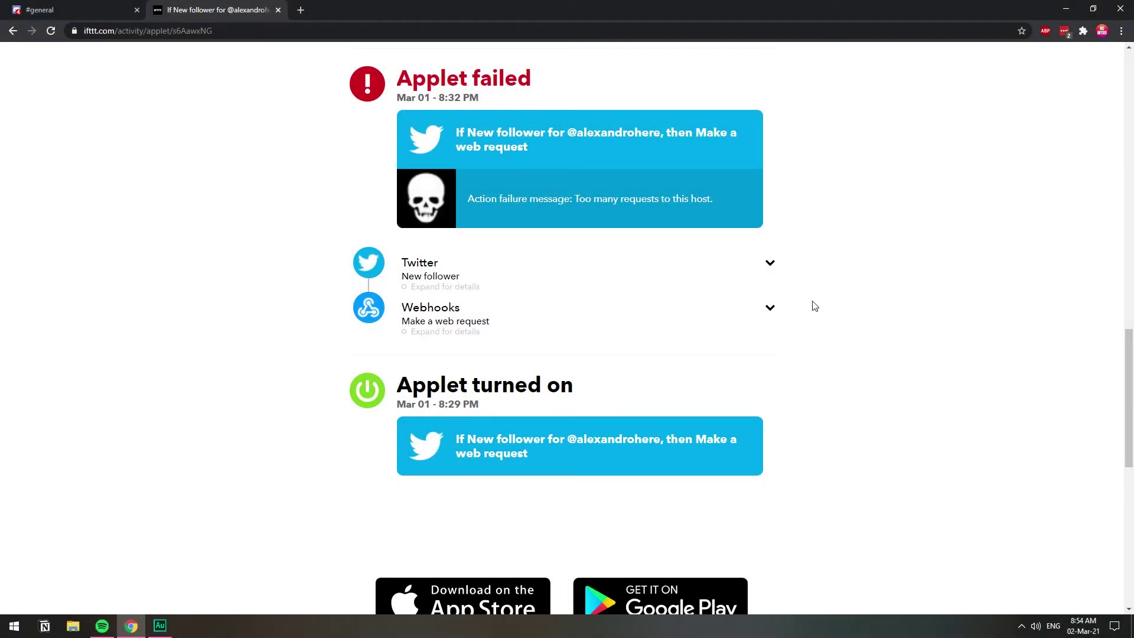
{"action": "left_click_drag", "start_coordinate": [411, 98], "coordinate": [463, 98]}
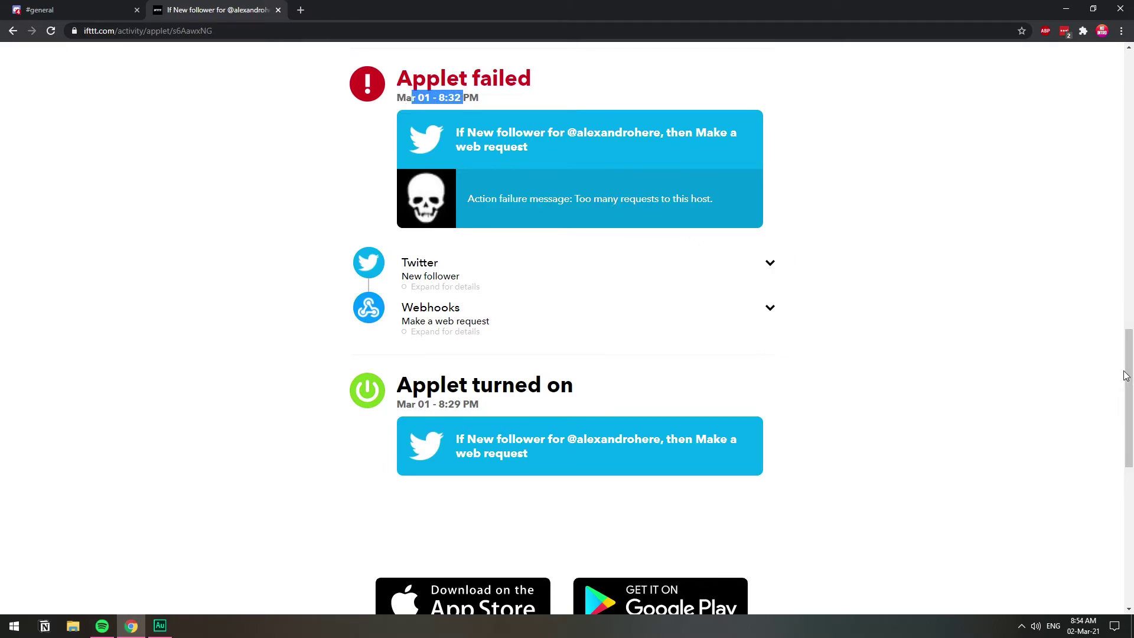
{"action": "scroll", "coordinate": [1132, 364], "scroll_direction": "up", "scroll_amount": 2}
{"action": "scroll", "coordinate": [1131, 363], "scroll_direction": "up", "scroll_amount": 5}
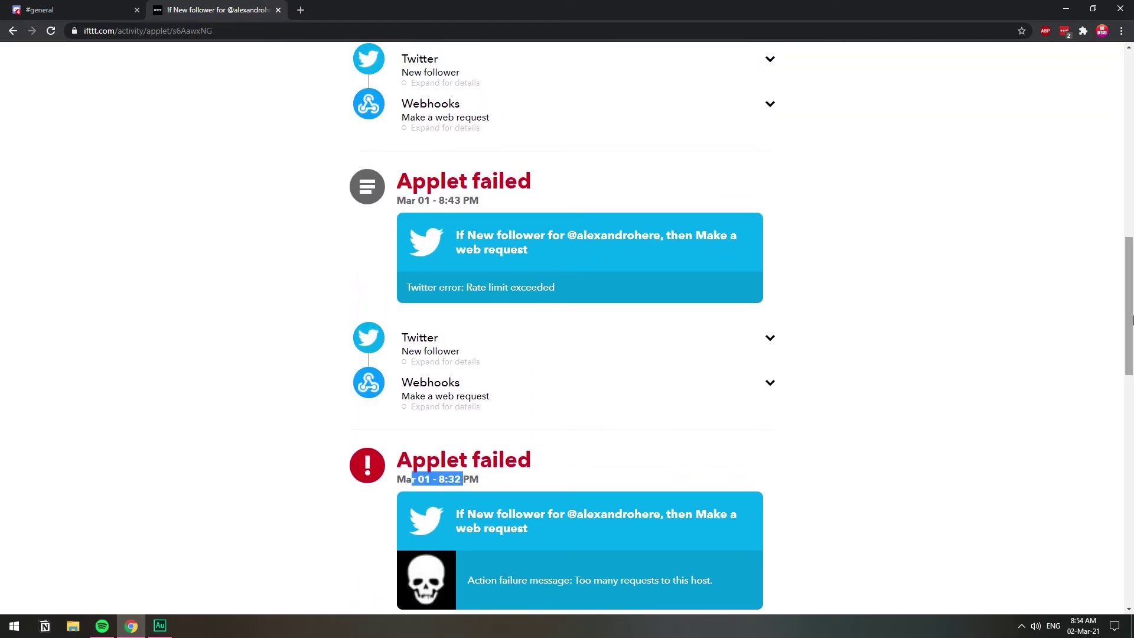
{"action": "left_click_drag", "start_coordinate": [1132, 318], "coordinate": [1132, 258]}
{"action": "left_click_drag", "start_coordinate": [1132, 257], "coordinate": [1133, 200]}
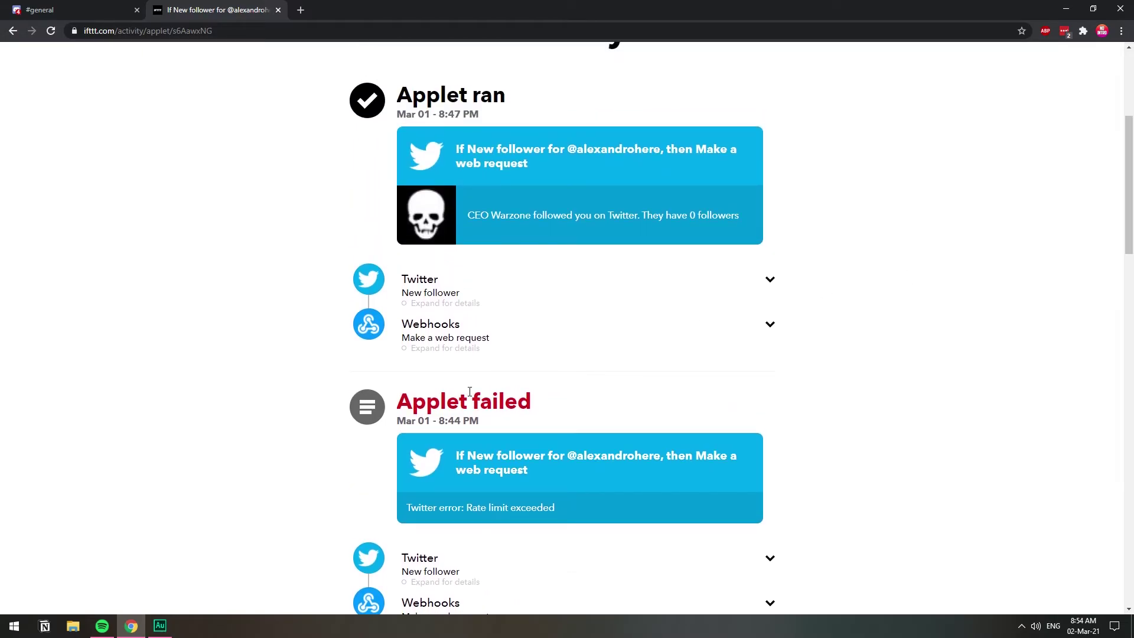
{"action": "left_click_drag", "start_coordinate": [445, 420], "coordinate": [475, 420]}
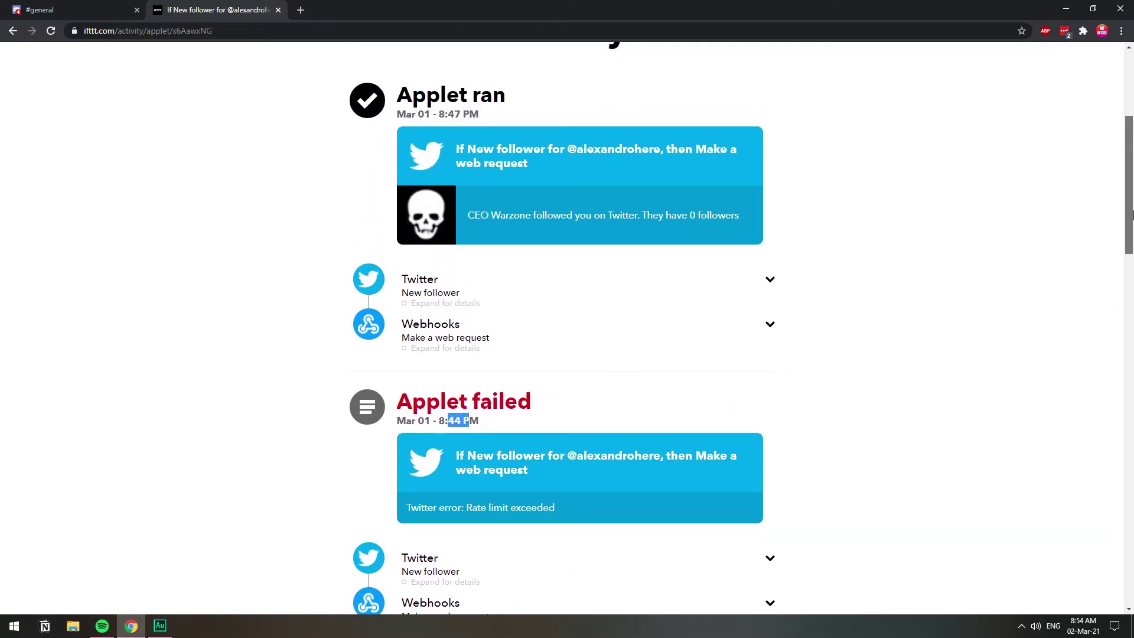
{"action": "left_click_drag", "start_coordinate": [1128, 239], "coordinate": [1132, 387]}
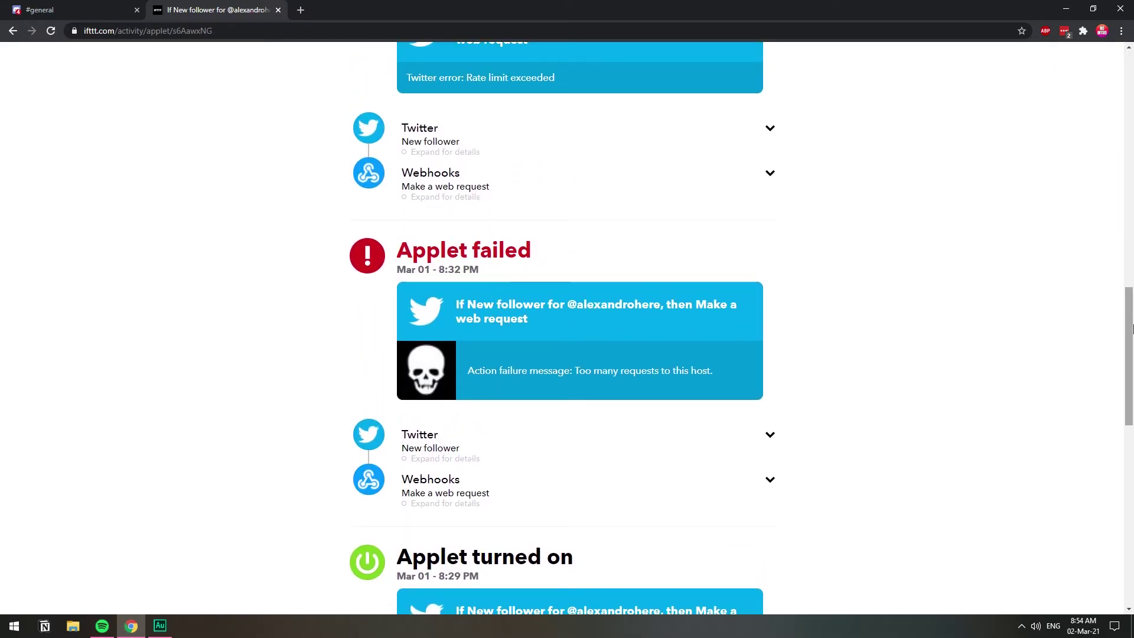
{"action": "left_click_drag", "start_coordinate": [1131, 344], "coordinate": [1133, 146]}
{"action": "left_click_drag", "start_coordinate": [447, 222], "coordinate": [461, 223]}
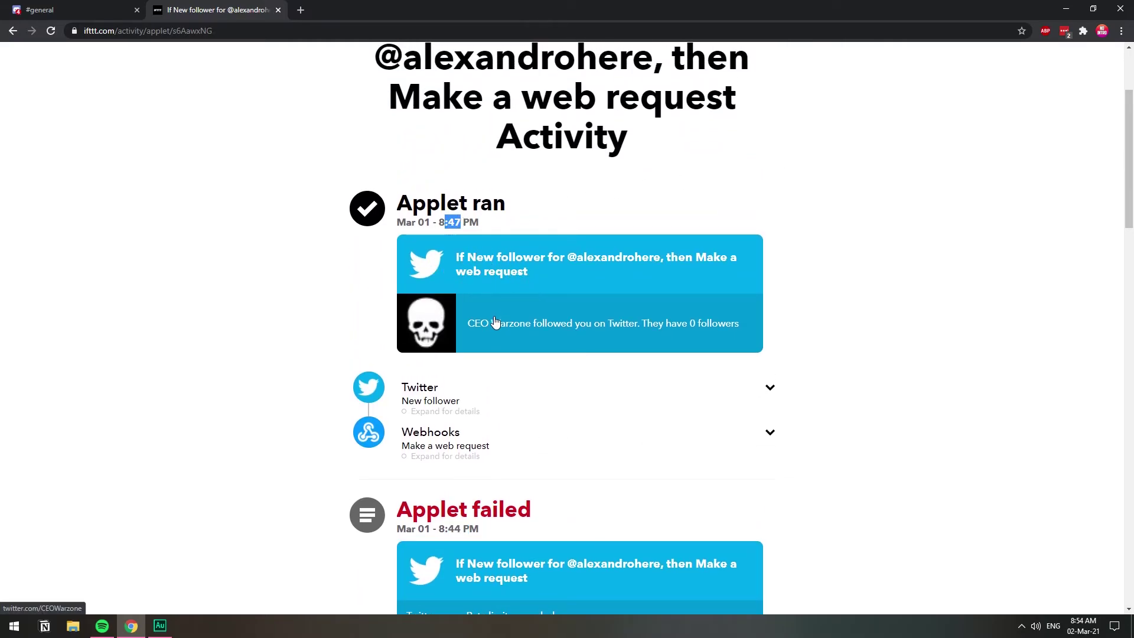
{"action": "left_click_drag", "start_coordinate": [428, 205], "coordinate": [459, 204]}
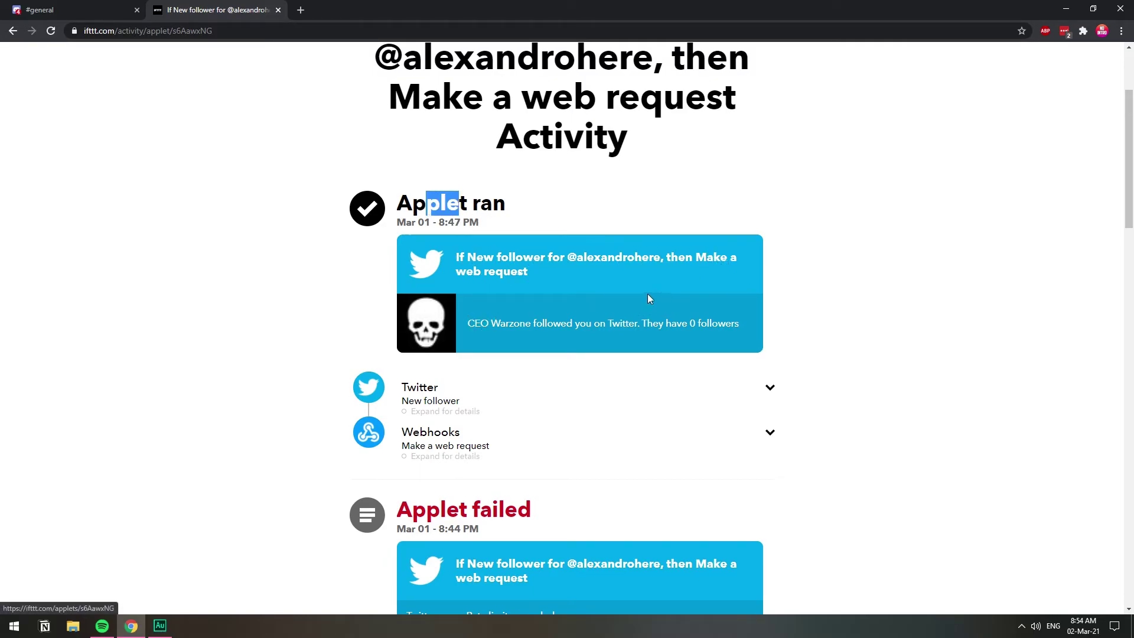
Step: Zoom in on Discord #general and read the webhook bot's 8:47 PM follow announcement
{"action": "left_click", "coordinate": [88, 10]}
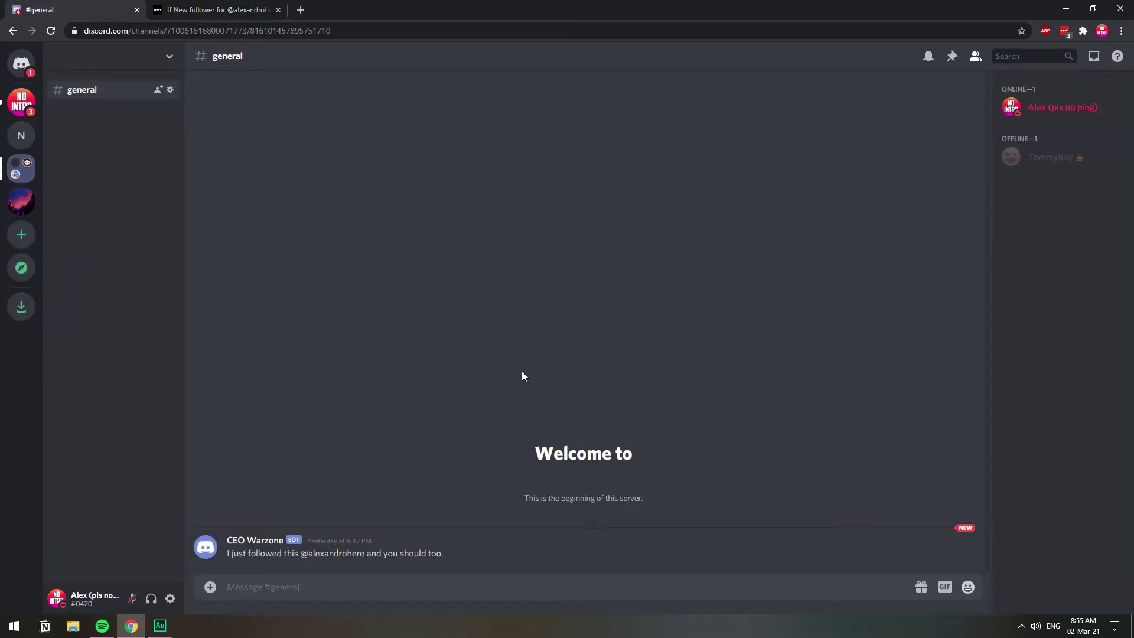
{"action": "key", "text": "ctrl+plus"}
{"action": "key", "text": "ctrl+plus"}
{"action": "key", "text": "ctrl+plus"}
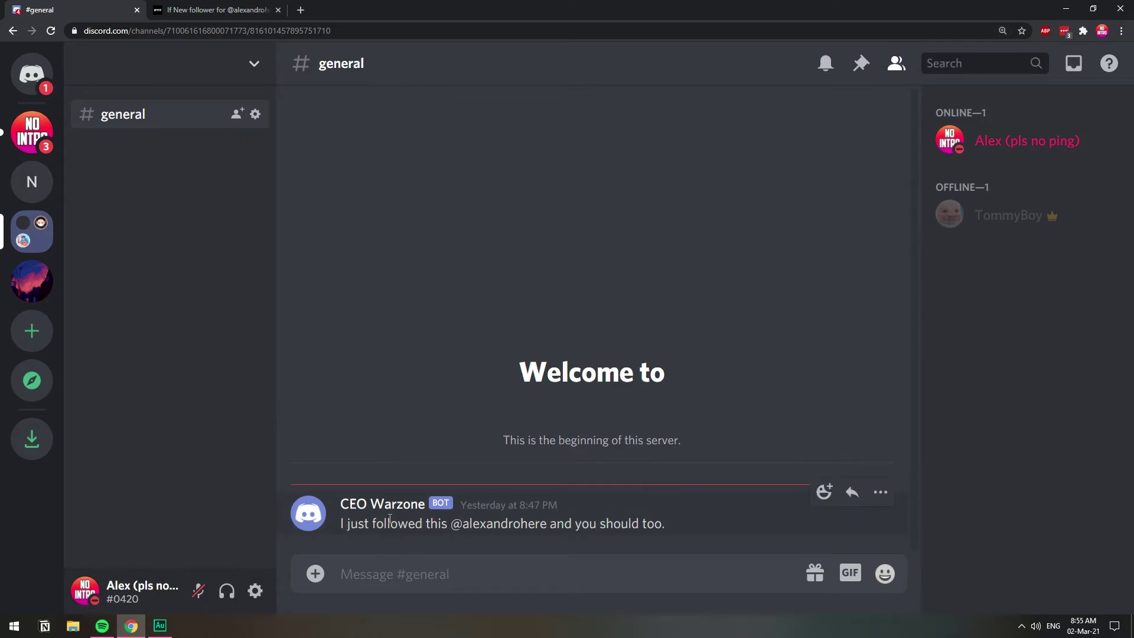
{"action": "left_click_drag", "start_coordinate": [386, 525], "coordinate": [489, 527]}
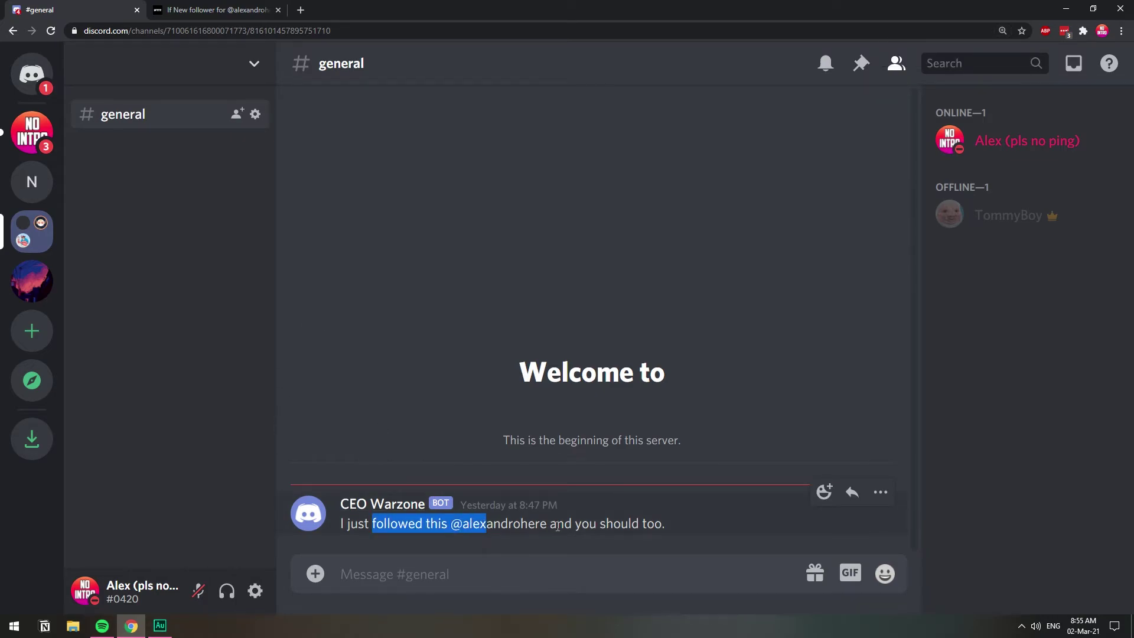
{"action": "left_click", "coordinate": [456, 505]}
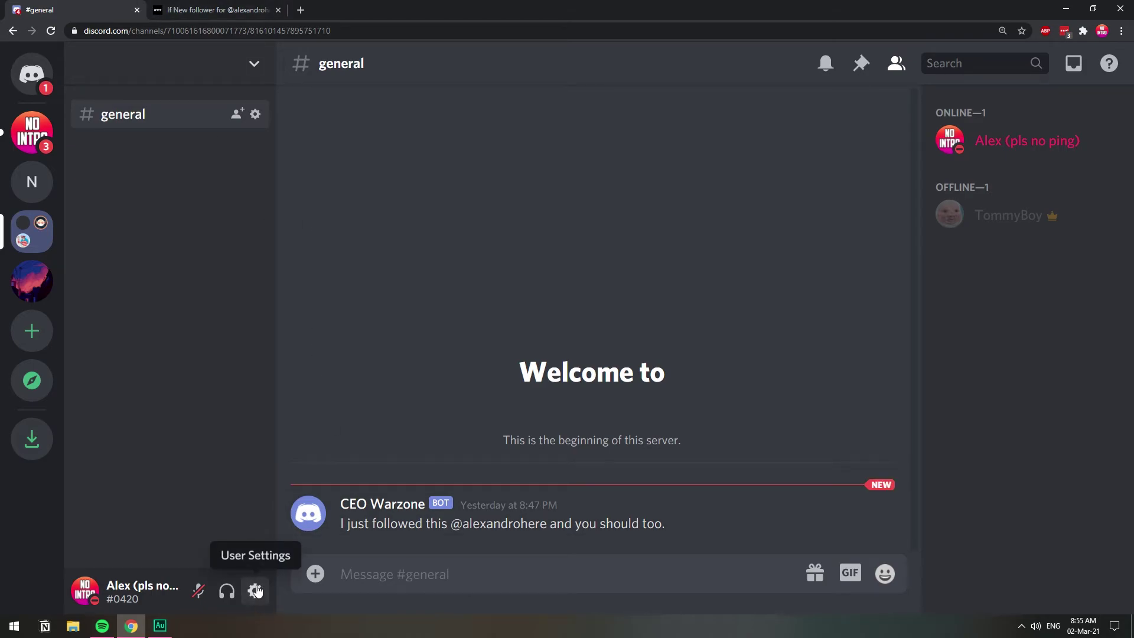
Step: Rename the server's Spidey Bot webhook to 'Twitter' in Integrations and save it
{"action": "left_click", "coordinate": [247, 59]}
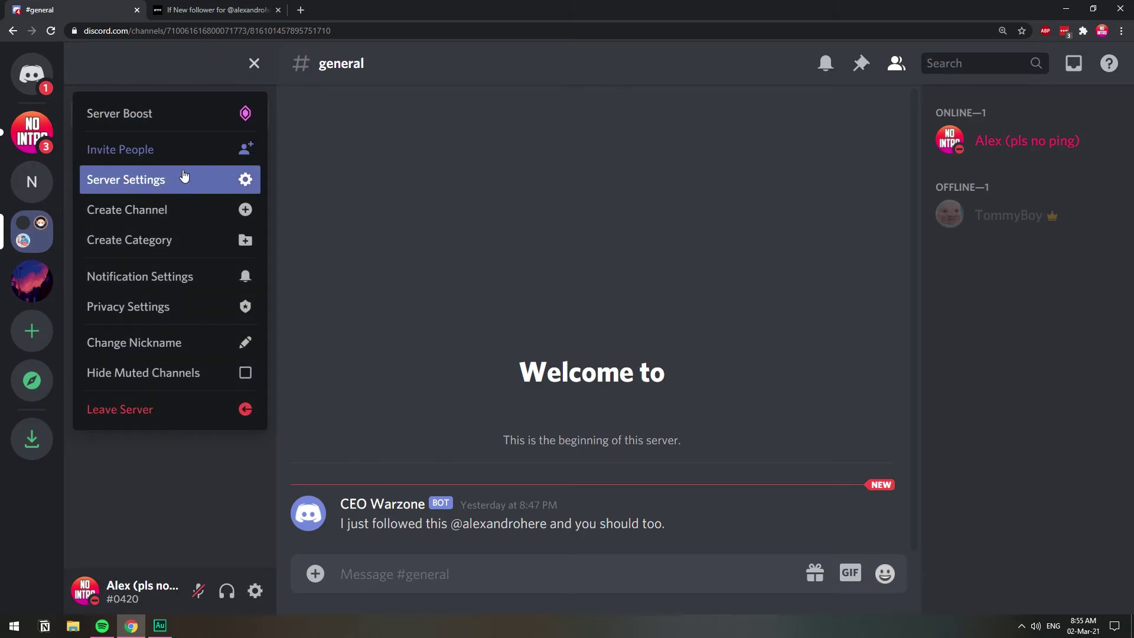
{"action": "left_click", "coordinate": [181, 181]}
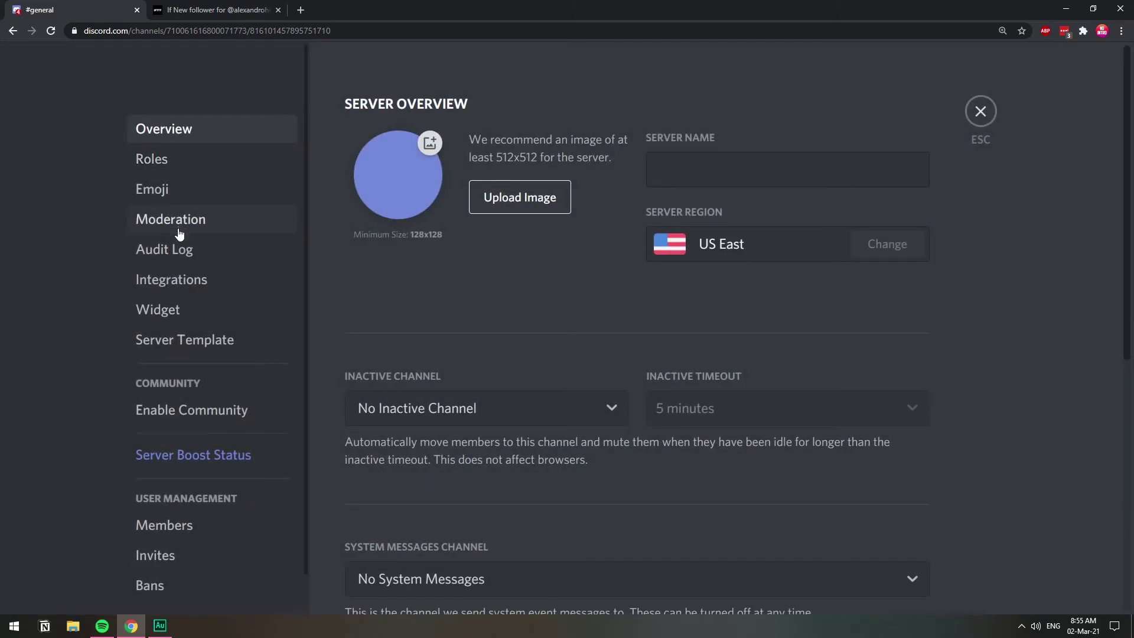
{"action": "left_click", "coordinate": [210, 281]}
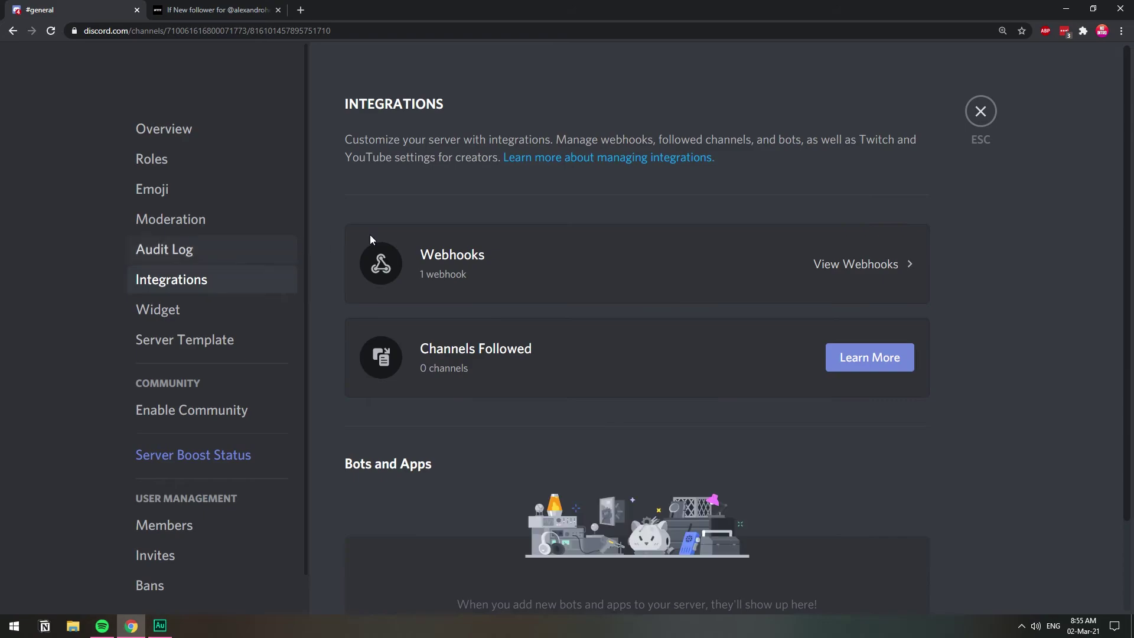
{"action": "left_click", "coordinate": [876, 265]}
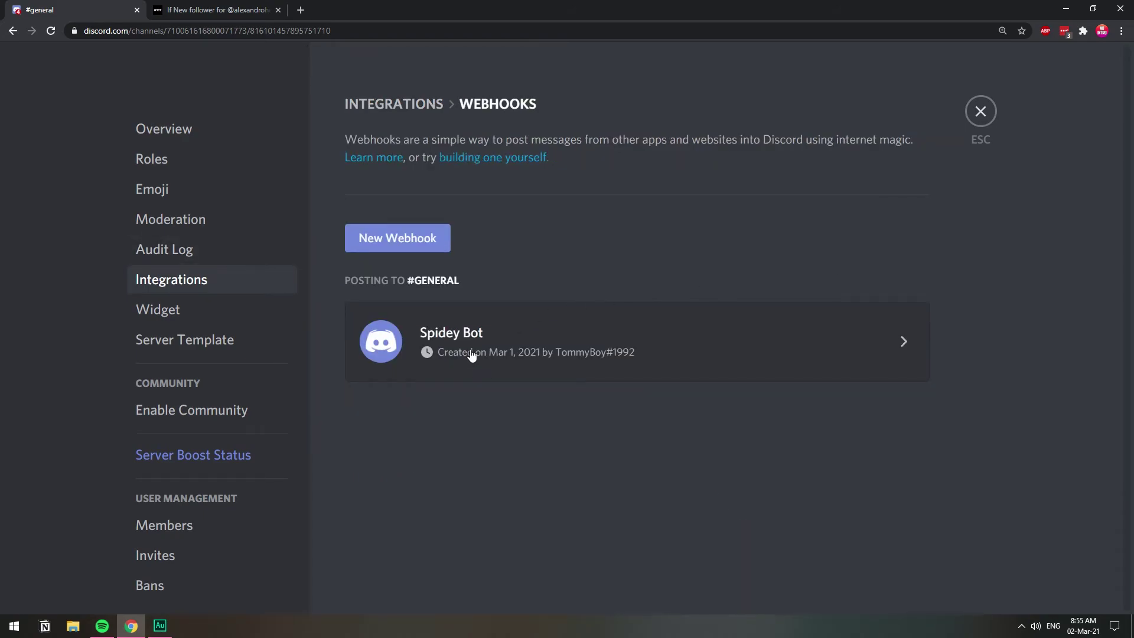
{"action": "left_click", "coordinate": [887, 355]}
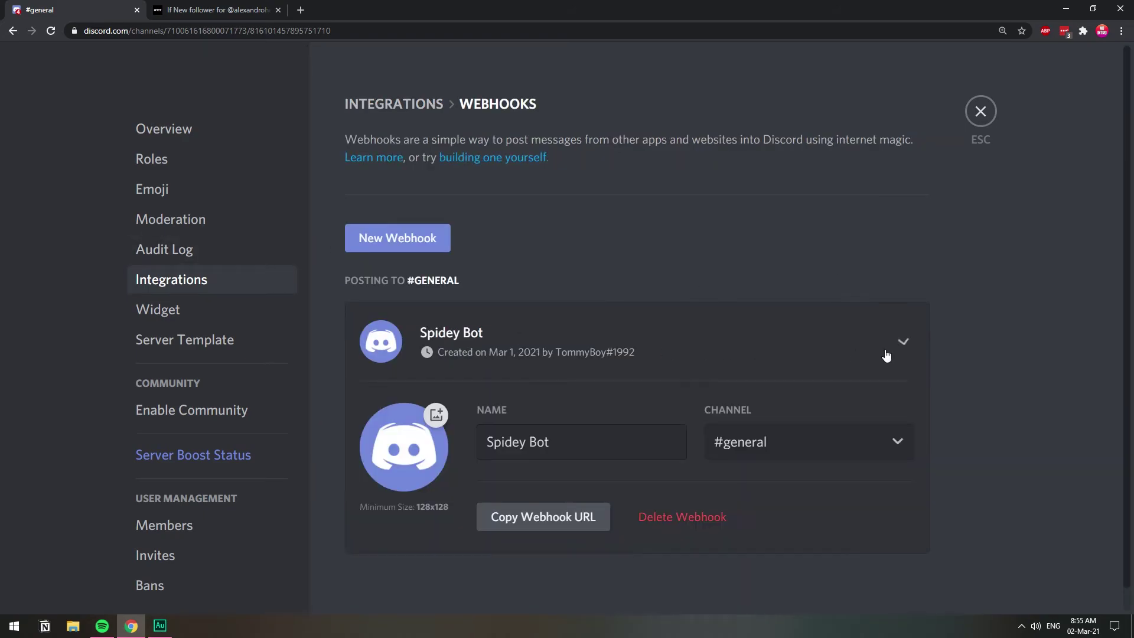
{"action": "left_click", "coordinate": [646, 450]}
{"action": "key", "text": "ctrl+a"}
{"action": "type", "text": "T"}
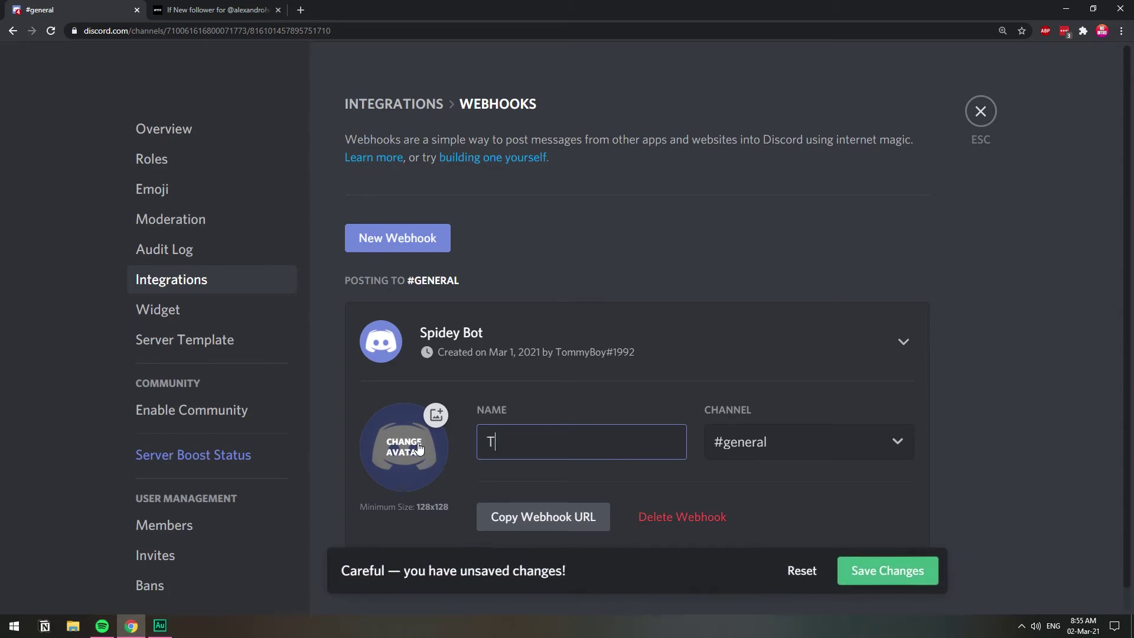
{"action": "type", "text": "witter"}
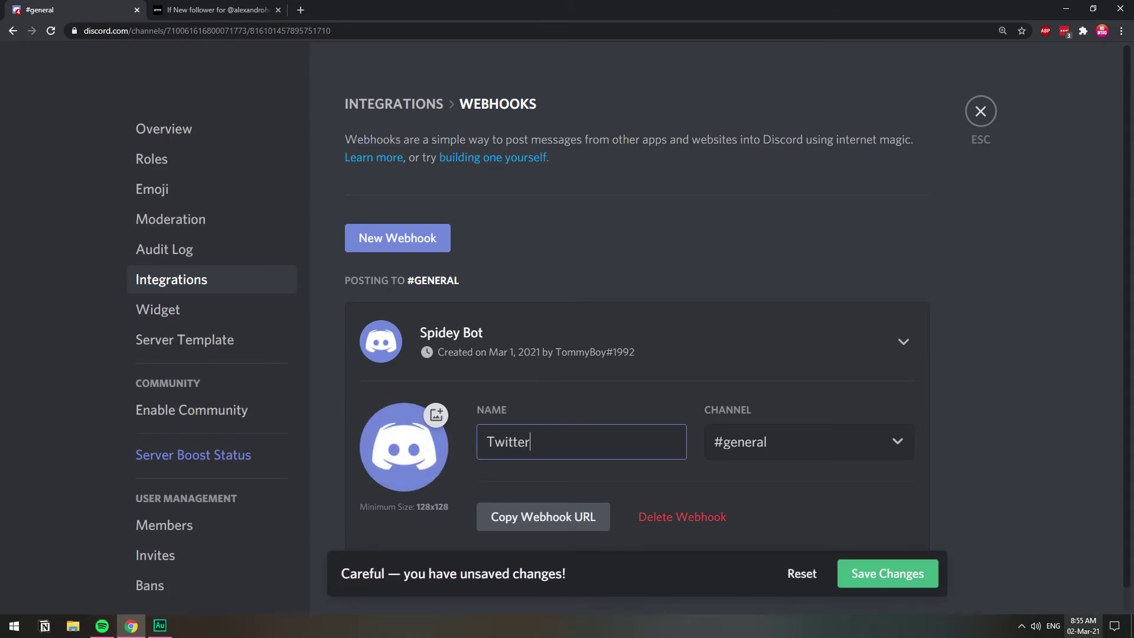
{"action": "left_click", "coordinate": [891, 574]}
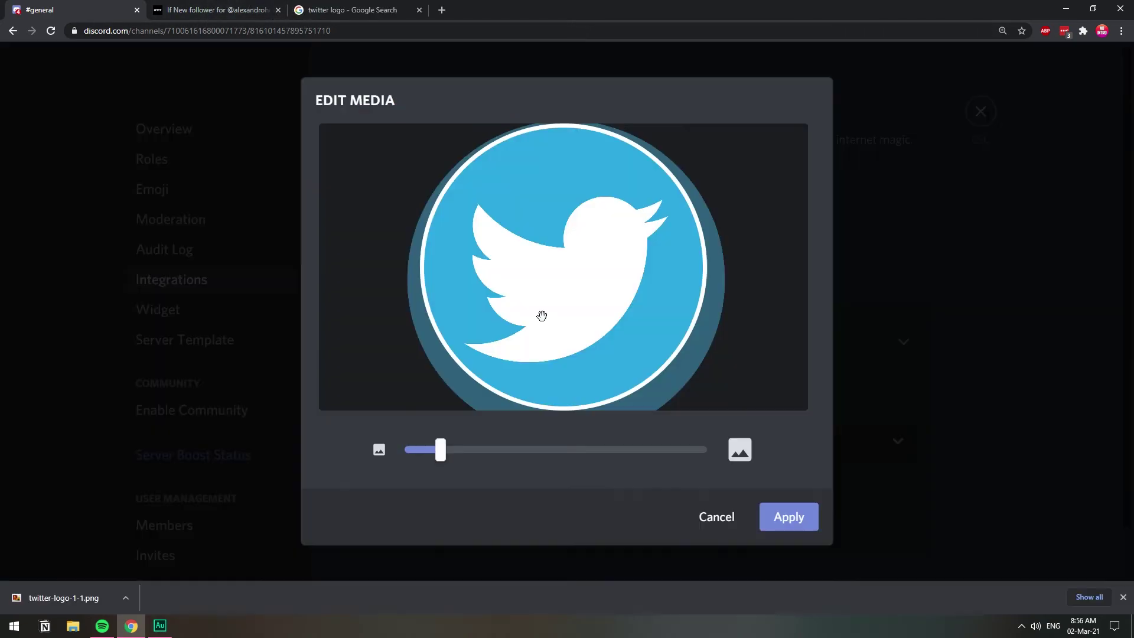
Step: Set the cropped Twitter logo as the webhook avatar, save, and close Server Settings
{"action": "left_click_drag", "start_coordinate": [542, 315], "coordinate": [537, 308]}
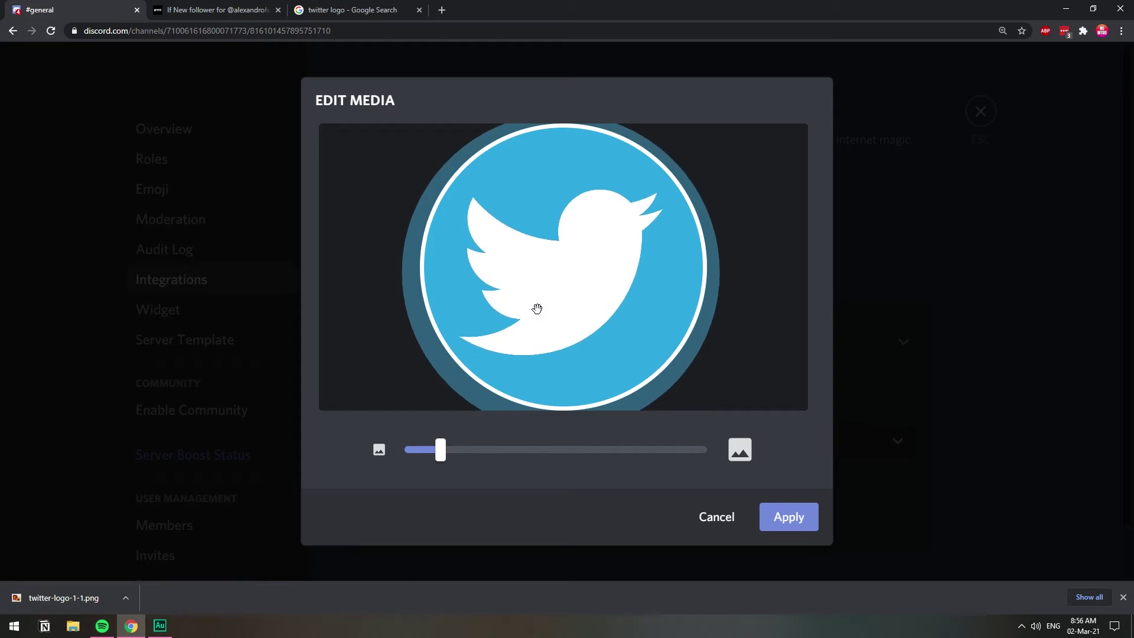
{"action": "left_click", "coordinate": [769, 516]}
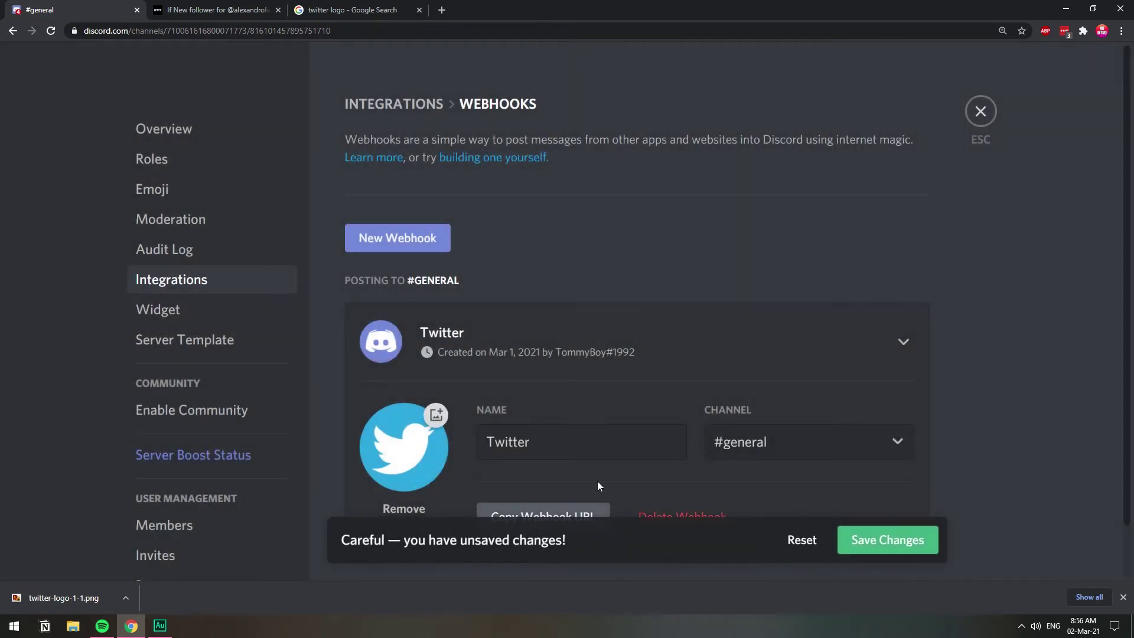
{"action": "left_click", "coordinate": [886, 541]}
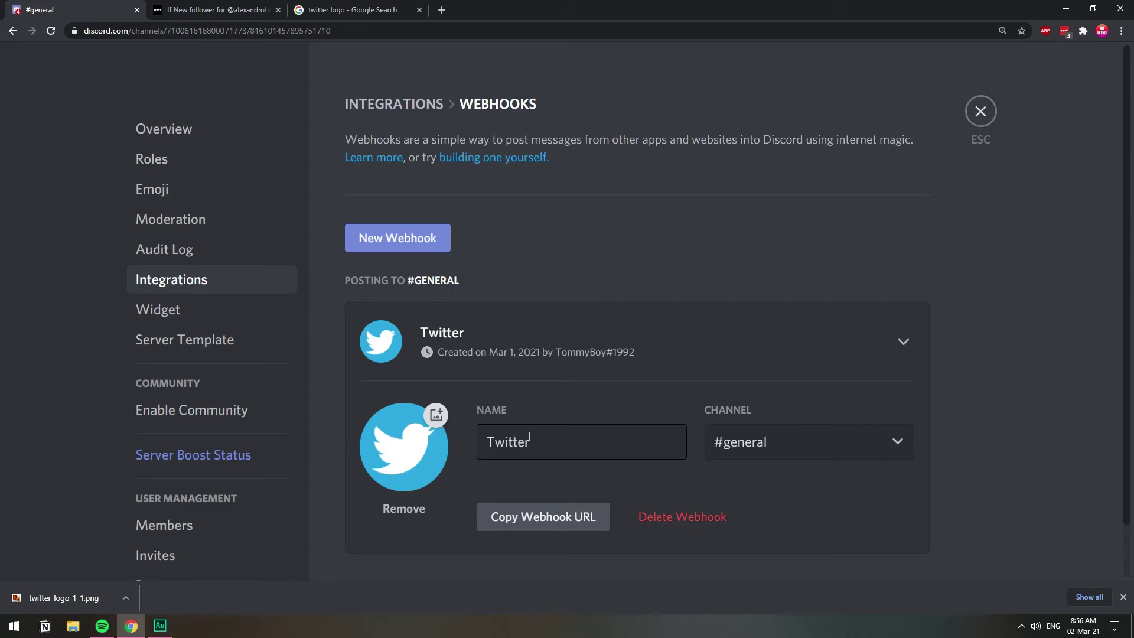
{"action": "left_click_drag", "start_coordinate": [505, 440], "coordinate": [551, 438]}
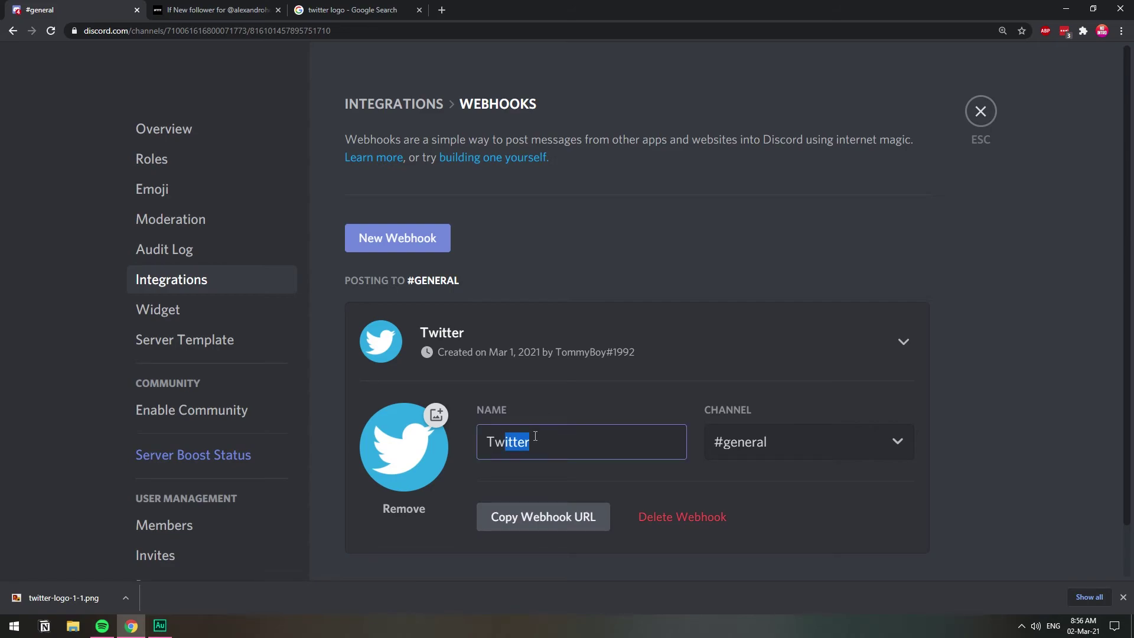
{"action": "left_click", "coordinate": [492, 442]}
{"action": "left_click", "coordinate": [982, 111]}
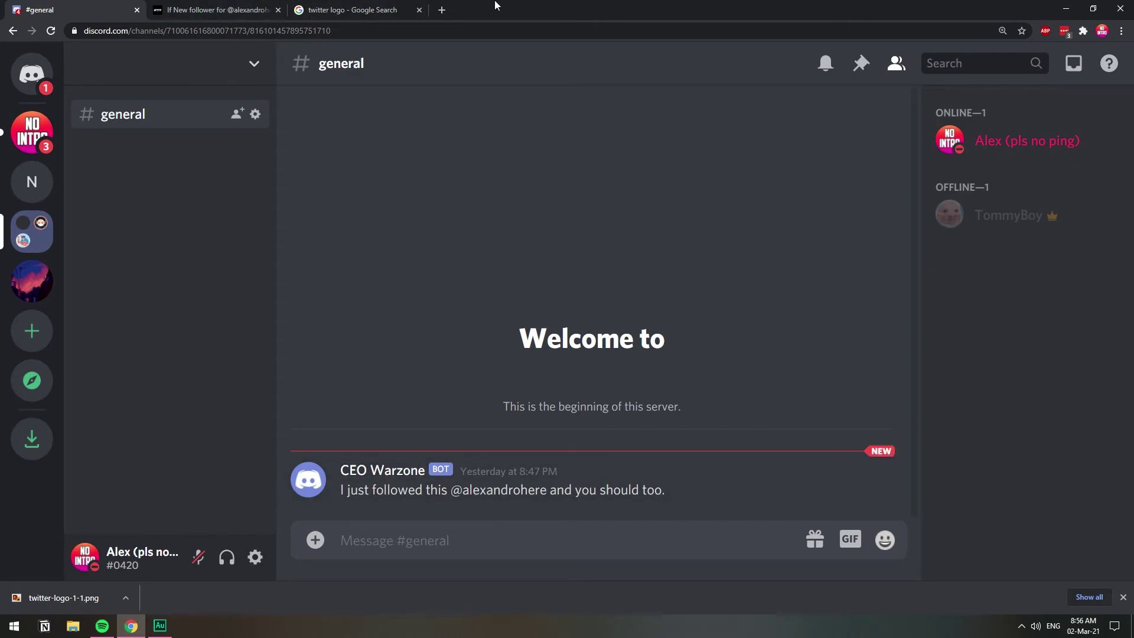
Step: Go from the IFTTT Activity page back to the applet and open it for editing
{"action": "left_click", "coordinate": [235, 6]}
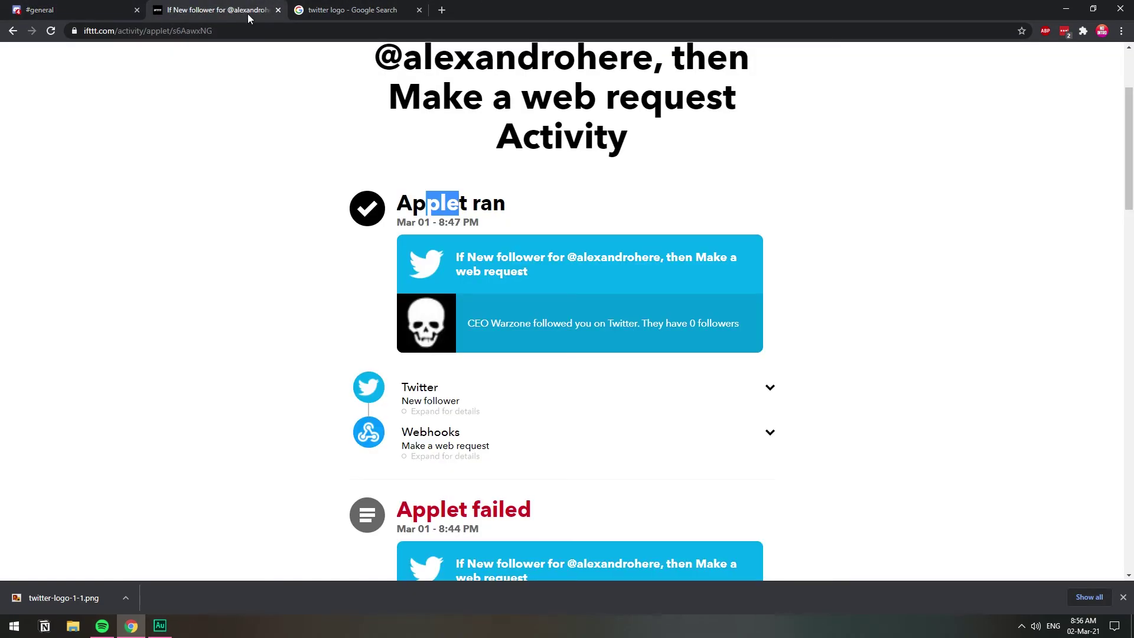
{"action": "scroll", "coordinate": [453, 239], "scroll_direction": "up", "scroll_amount": 3}
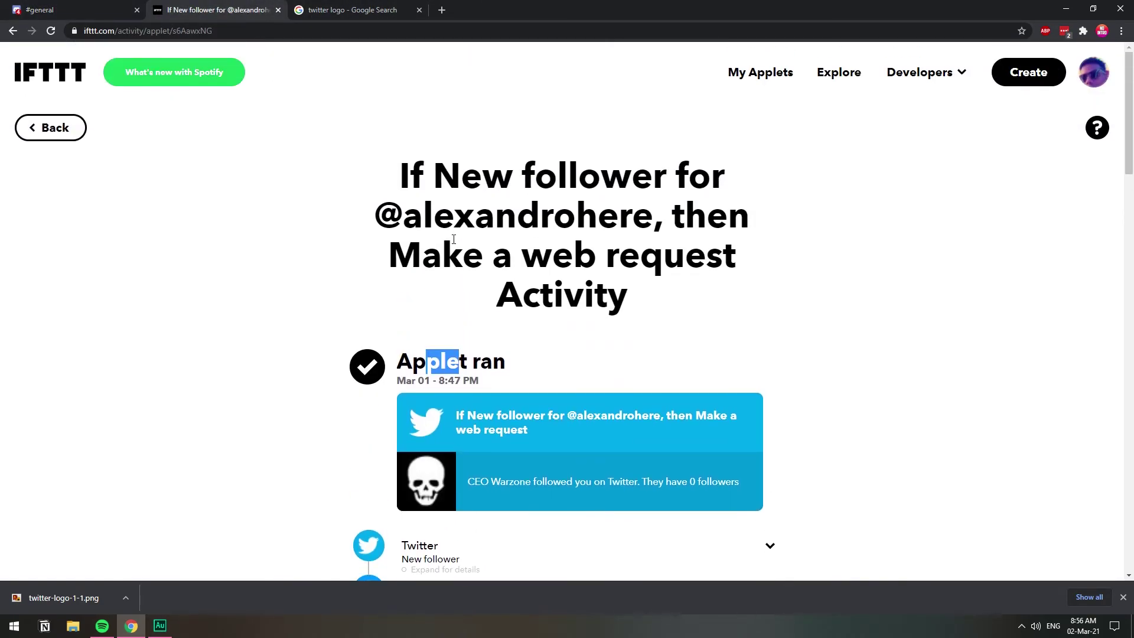
{"action": "left_click", "coordinate": [53, 127]}
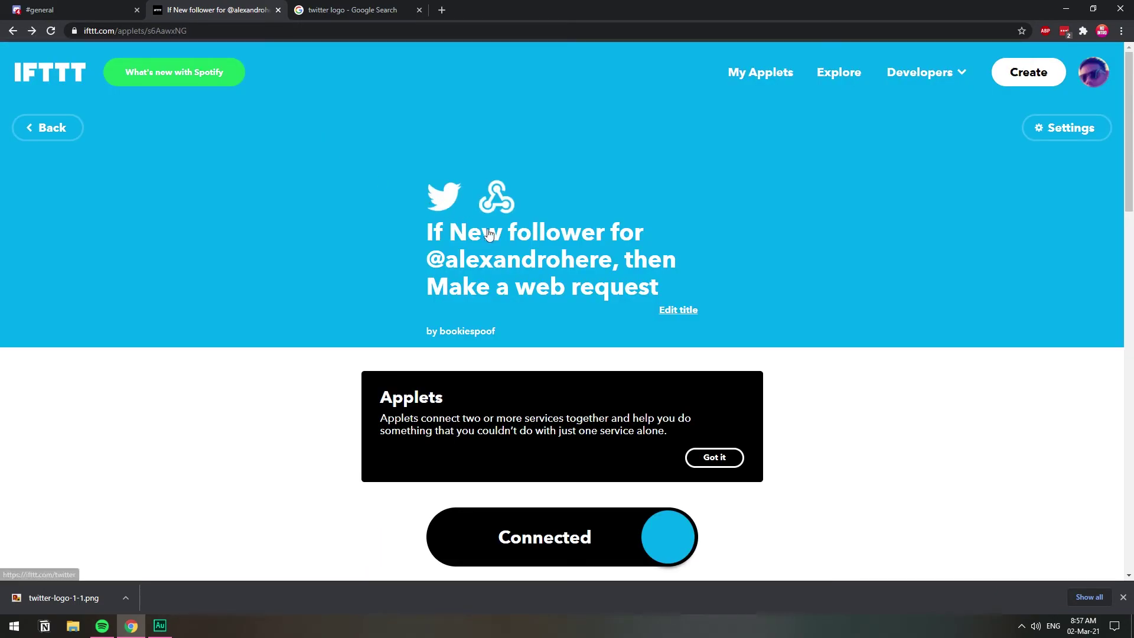
{"action": "scroll", "coordinate": [703, 331], "scroll_direction": "down", "scroll_amount": 5}
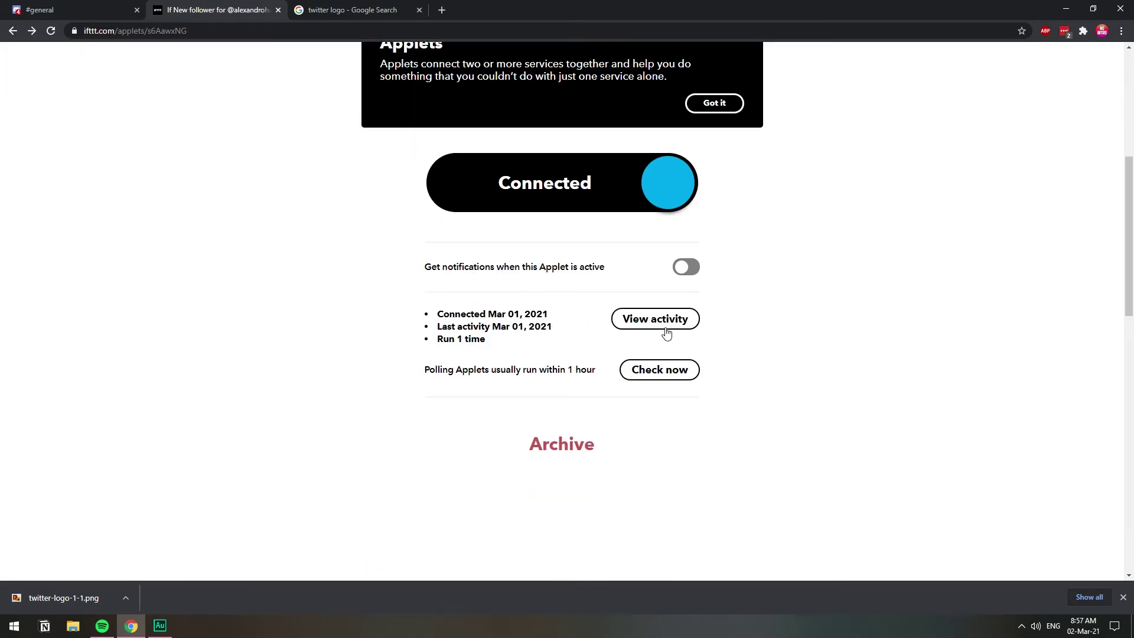
{"action": "scroll", "coordinate": [666, 381], "scroll_direction": "up", "scroll_amount": 5}
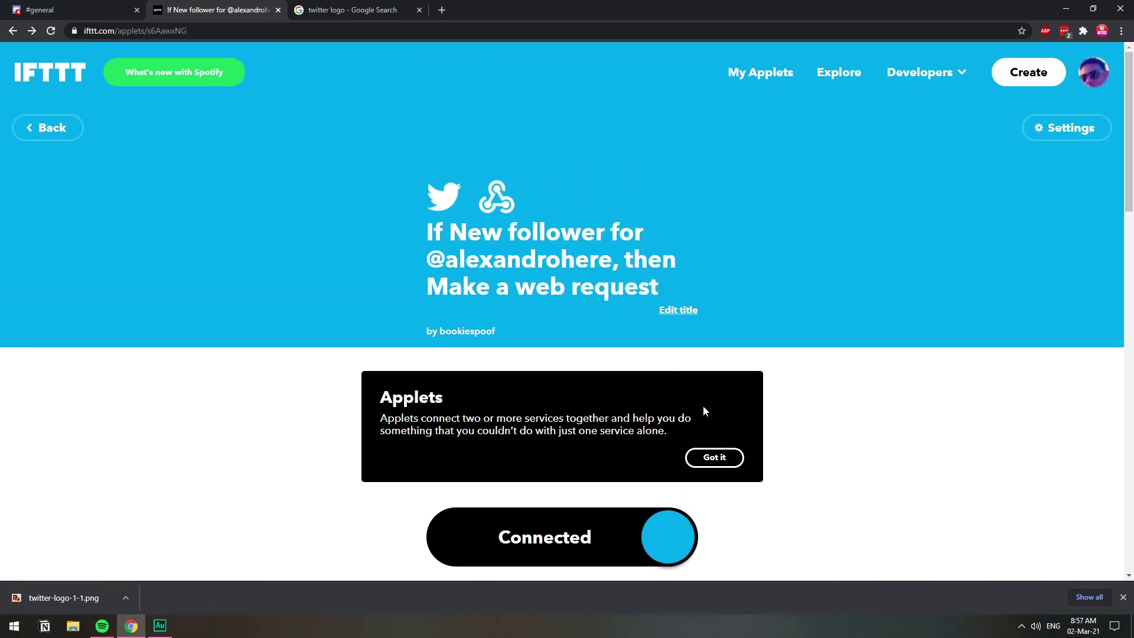
{"action": "left_click", "coordinate": [1041, 130]}
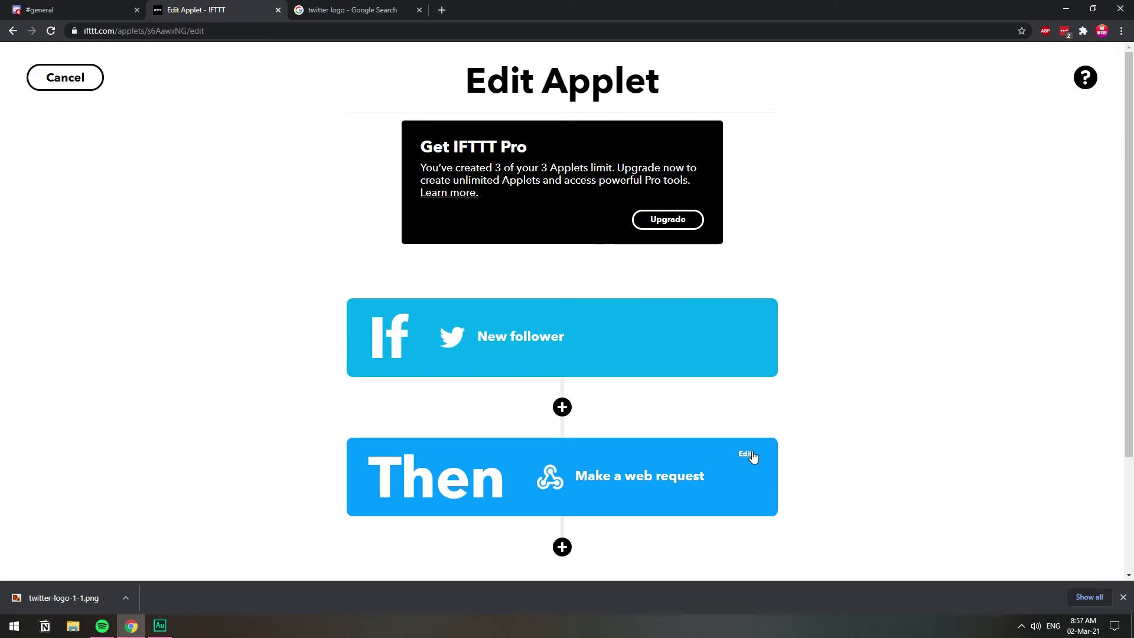
Step: Delete the avatar and username lines from the web request Body, keeping only the content line
{"action": "left_click", "coordinate": [752, 459]}
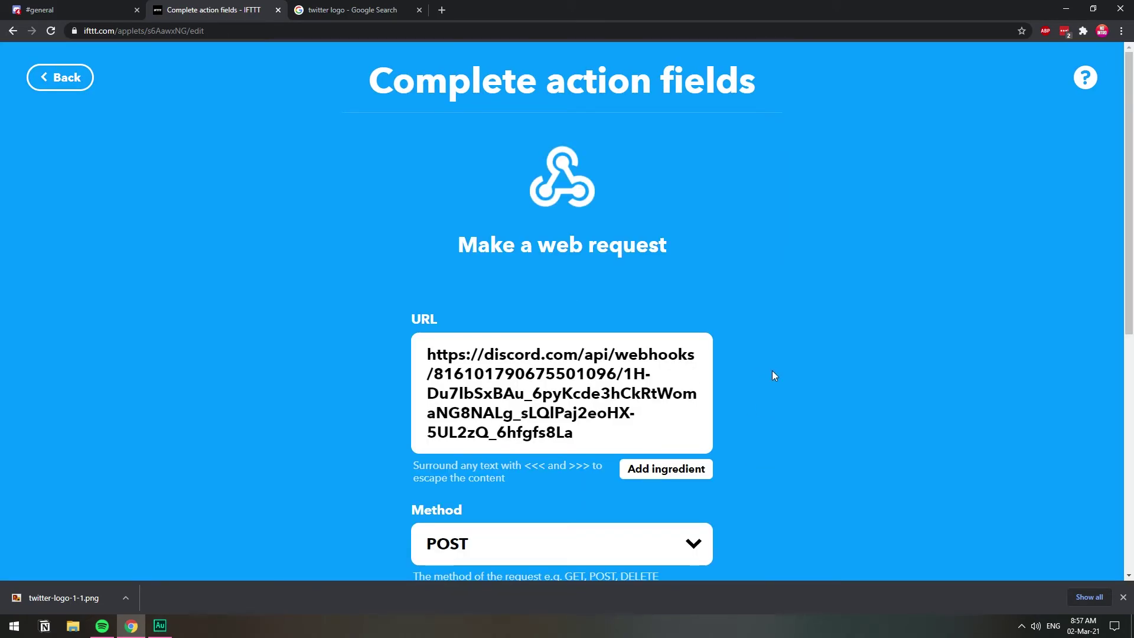
{"action": "scroll", "coordinate": [771, 371], "scroll_direction": "down", "scroll_amount": 8}
{"action": "left_click", "coordinate": [565, 353]}
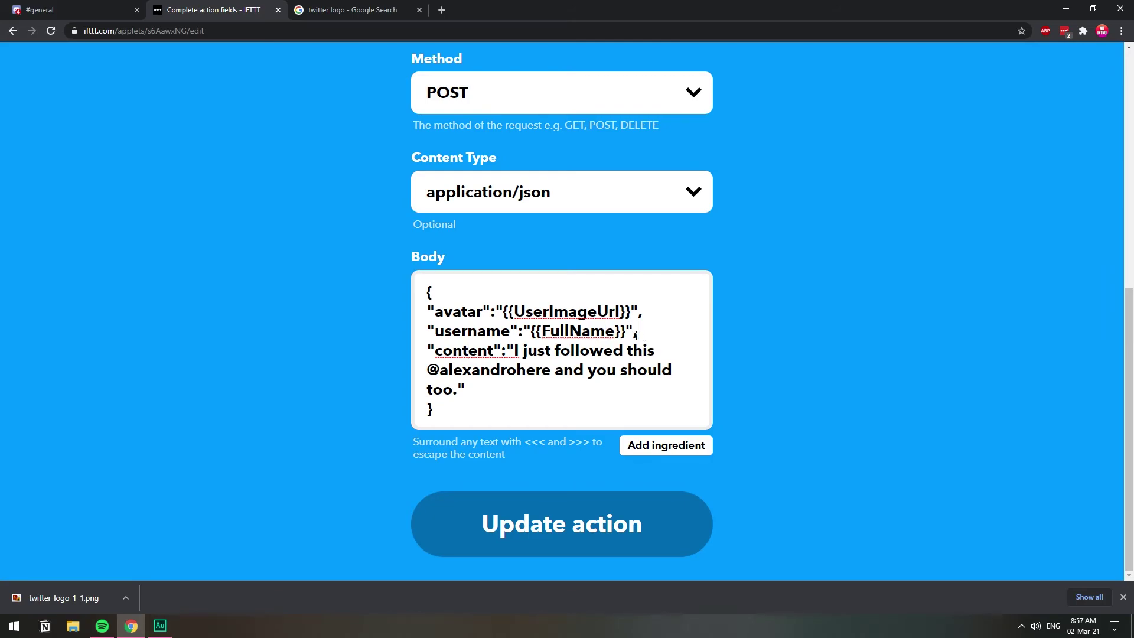
{"action": "left_click_drag", "start_coordinate": [637, 334], "coordinate": [427, 335]}
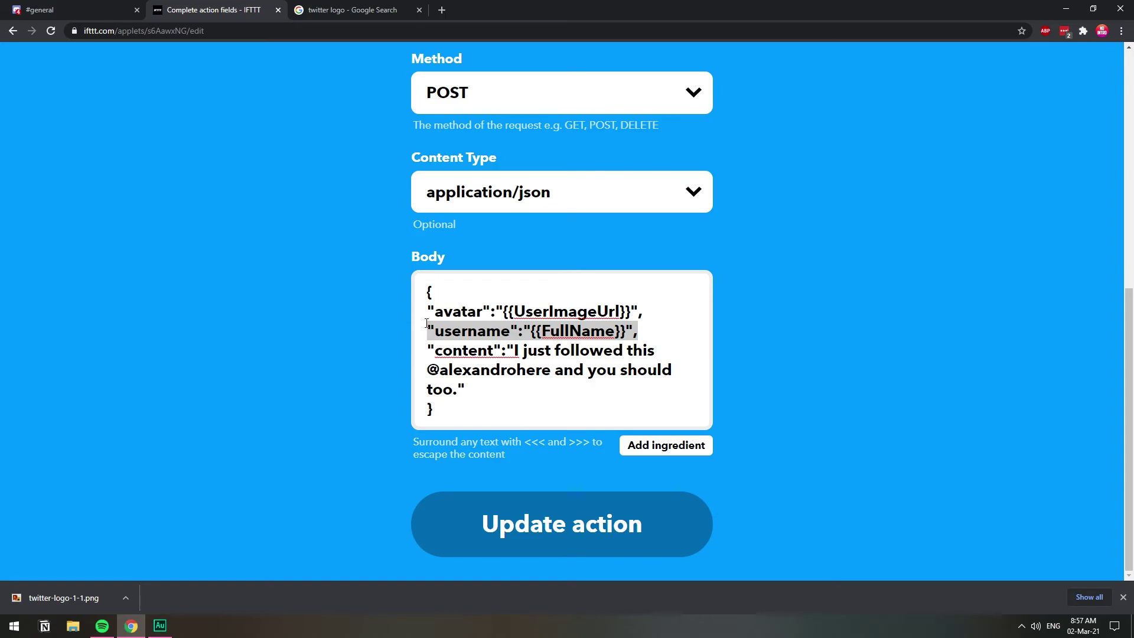
{"action": "left_click_drag", "start_coordinate": [427, 324], "coordinate": [426, 316]}
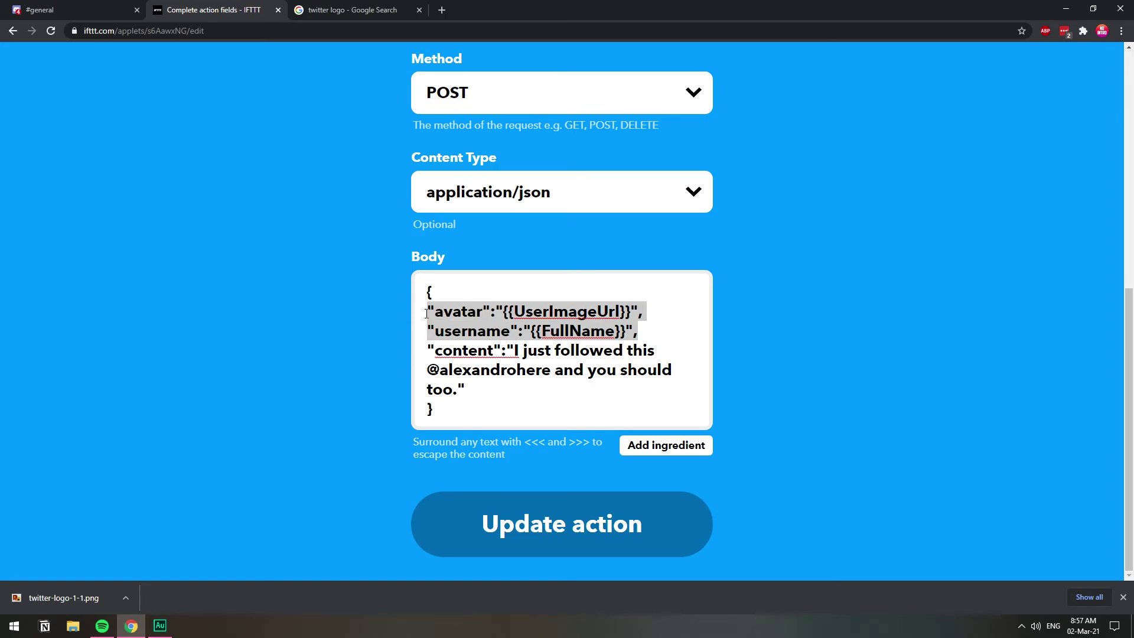
{"action": "key", "text": "BackSpace"}
{"action": "key", "text": "BackSpace"}
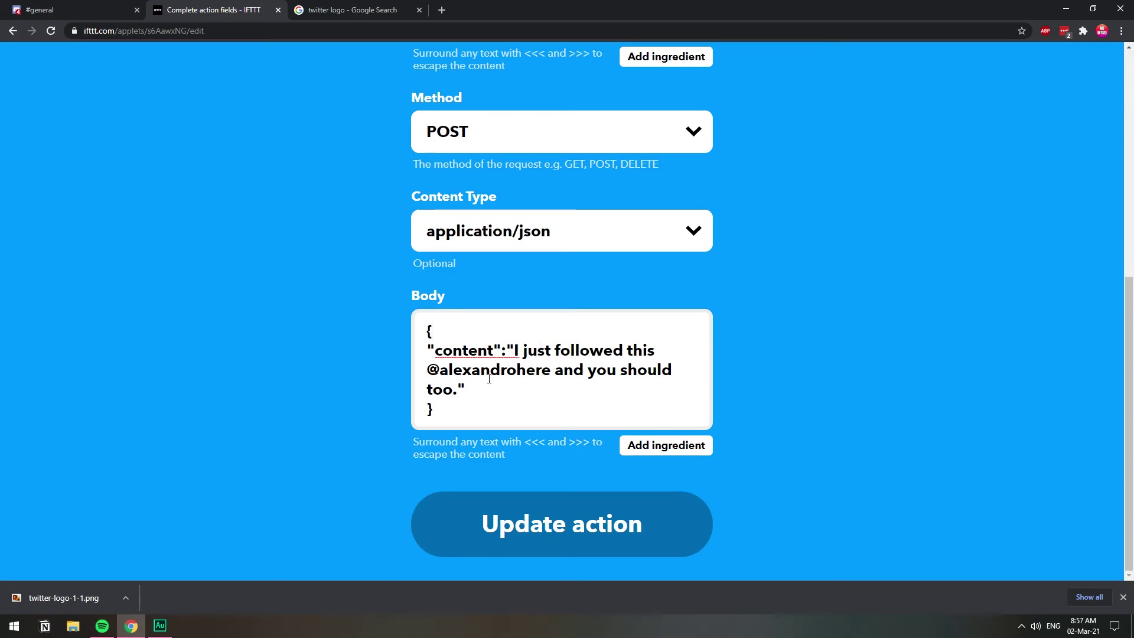
{"action": "left_click_drag", "start_coordinate": [486, 350], "coordinate": [582, 351]}
{"action": "left_click", "coordinate": [460, 388]}
{"action": "left_click", "coordinate": [666, 445]}
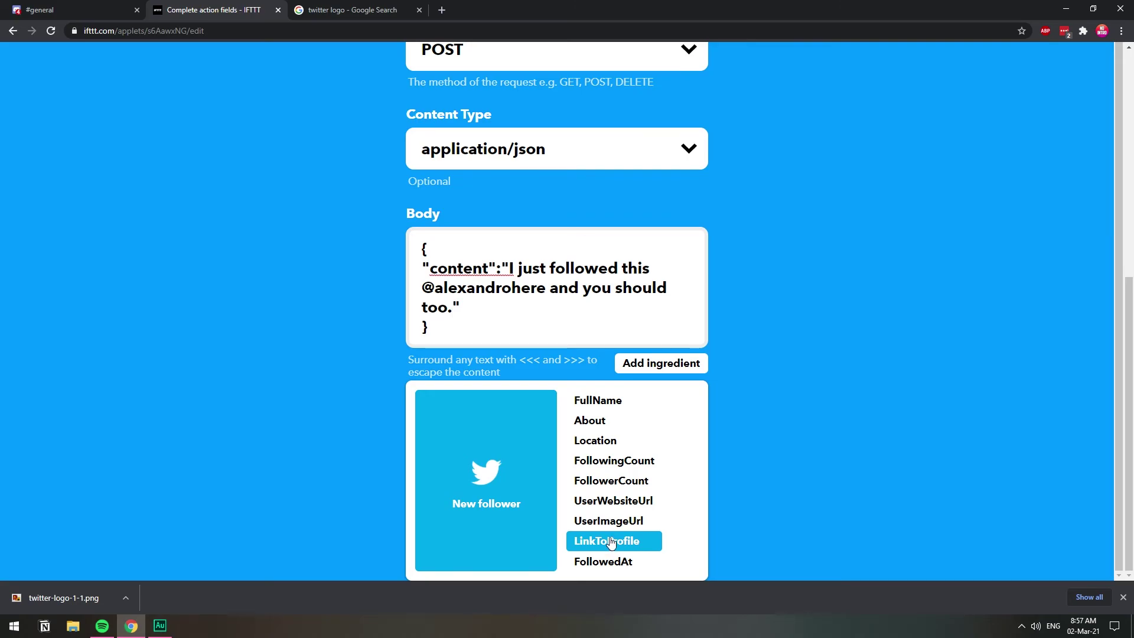
Step: Post the Twitter profile page link as a message in Discord #general
{"action": "left_click", "coordinate": [357, 10]}
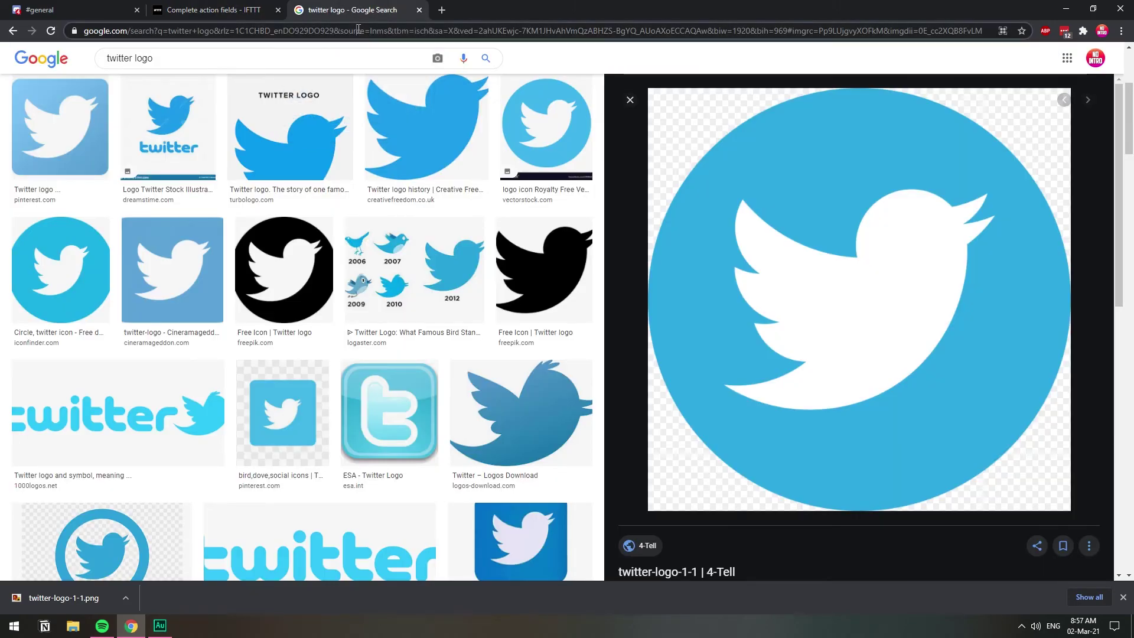
{"action": "left_click", "coordinate": [358, 30]}
{"action": "type", "text": "twitter.com/alexandrohere"}
{"action": "key", "text": "Return"}
{"action": "left_click", "coordinate": [77, 10]}
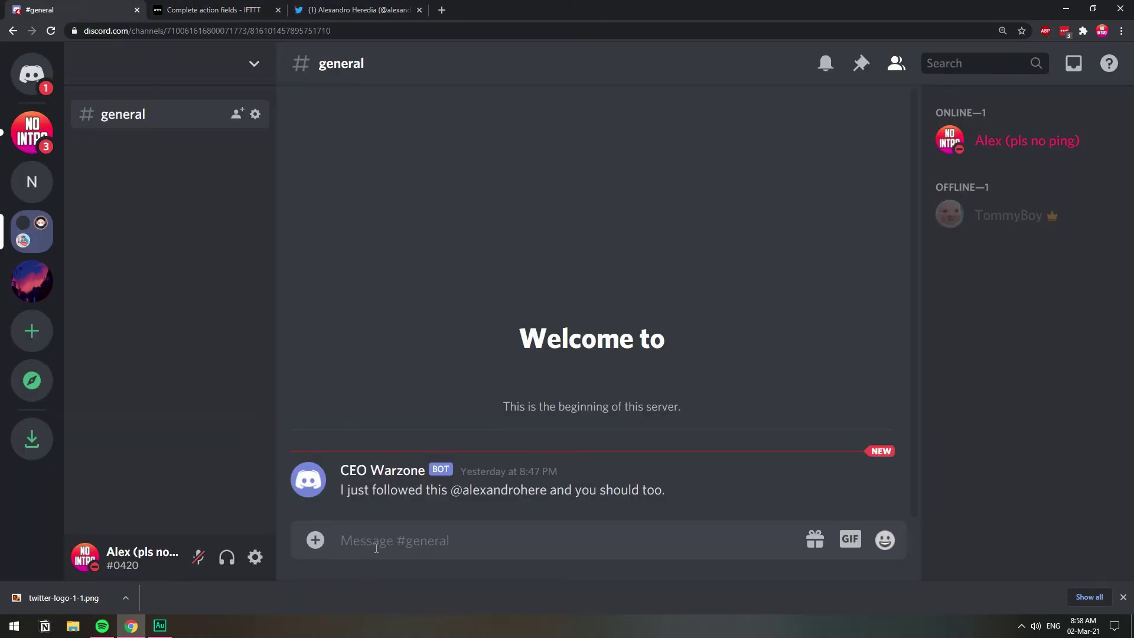
{"action": "type", "text": "https://twitter.com/alexandrohere"}
{"action": "key", "text": "Return"}
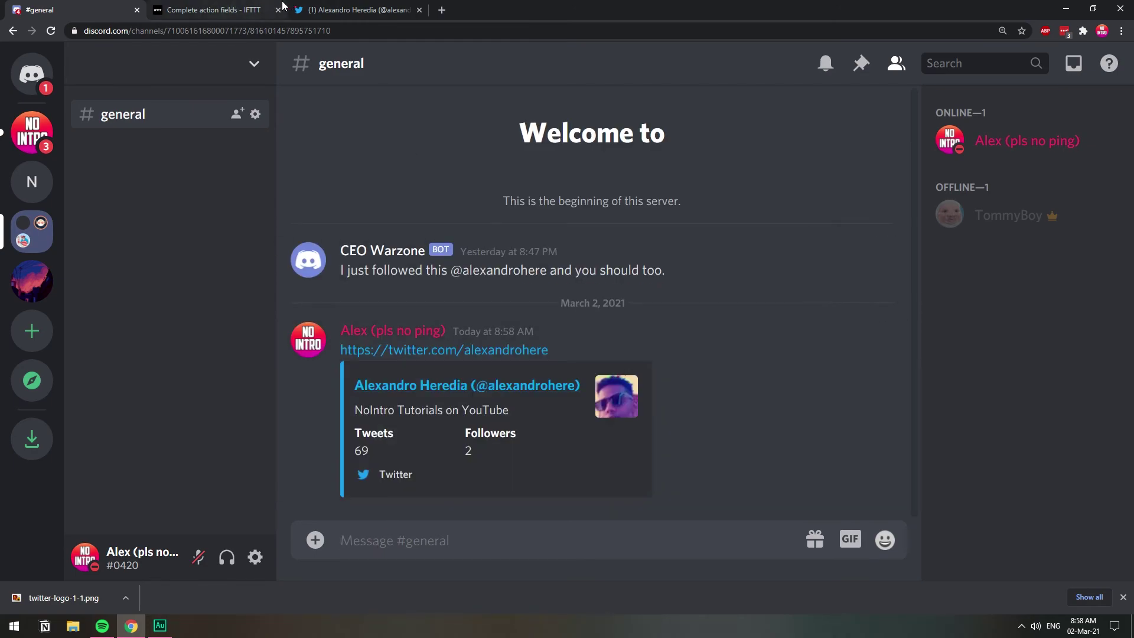
Step: Append {{LinkToProfile}} after 'you should too.' in the Body, then update the action and applet
{"action": "left_click", "coordinate": [213, 10]}
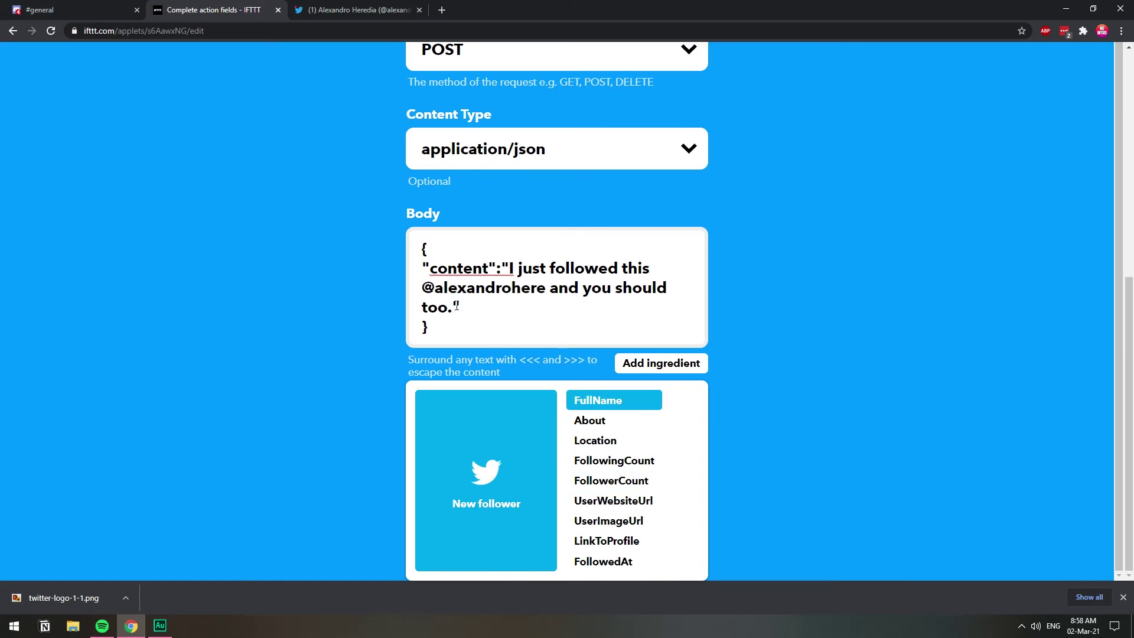
{"action": "left_click", "coordinate": [612, 539]}
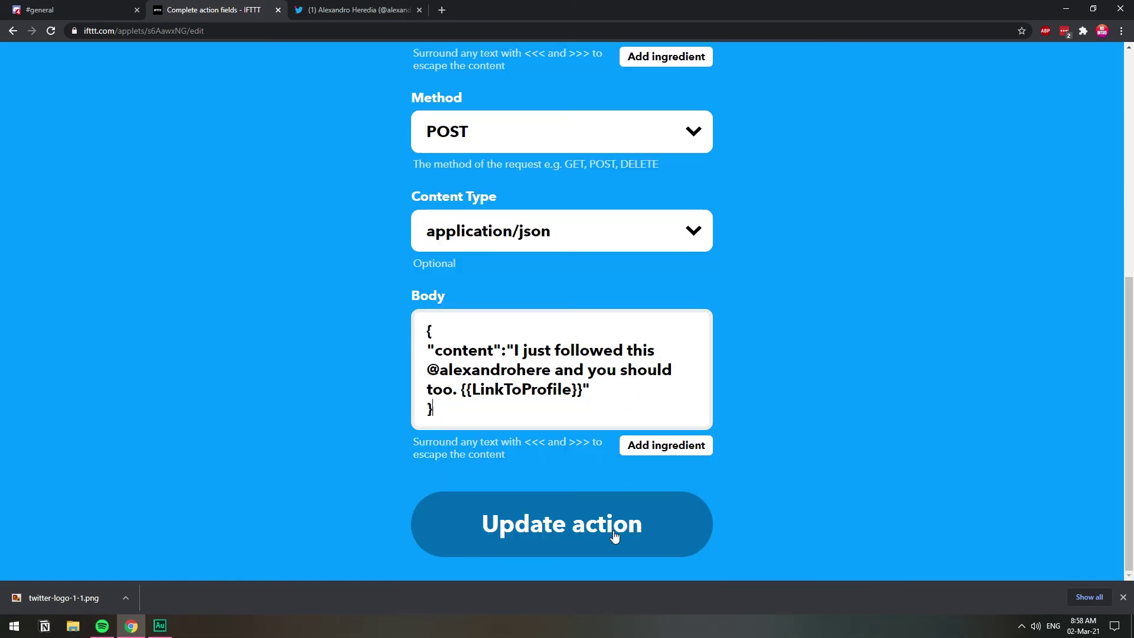
{"action": "left_click", "coordinate": [89, 8]}
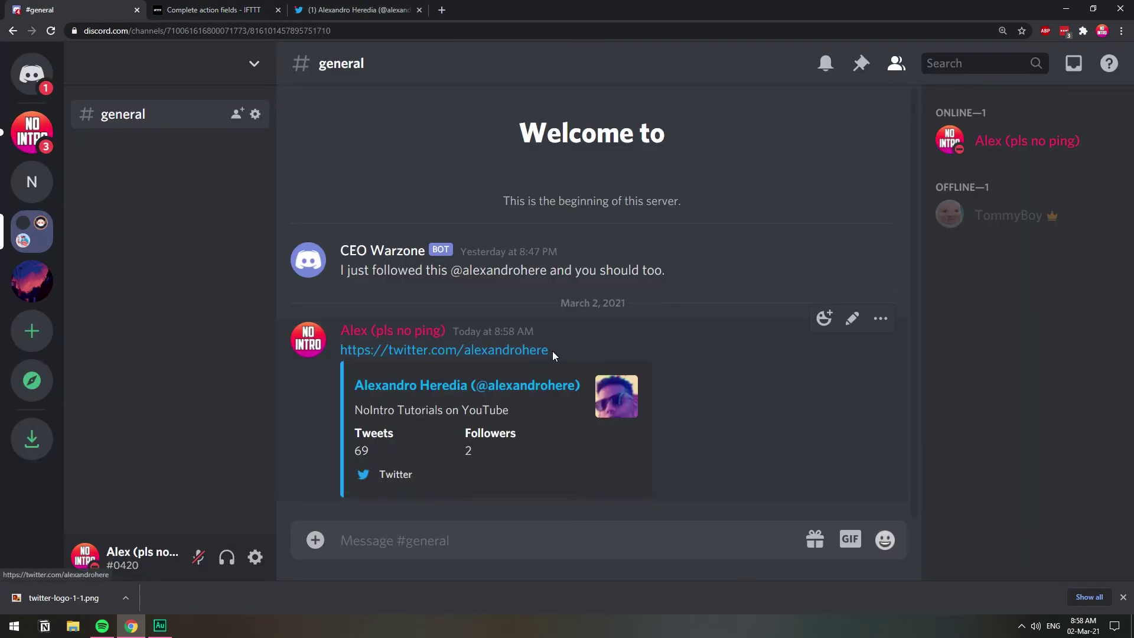
{"action": "mouse_move", "coordinate": [475, 374]}
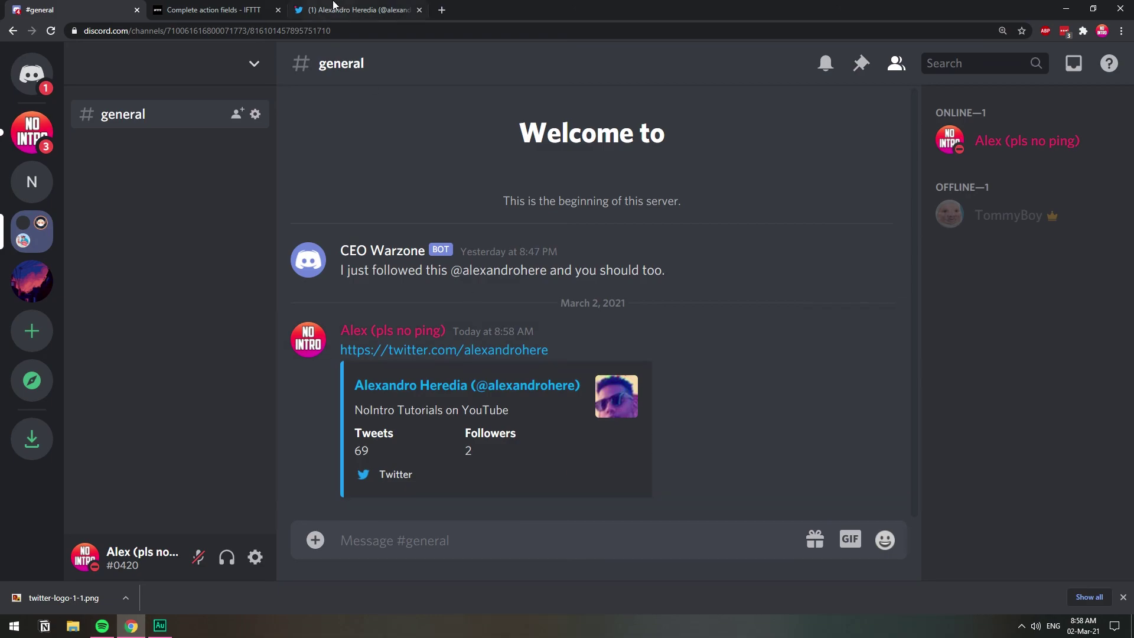
{"action": "left_click", "coordinate": [236, 5]}
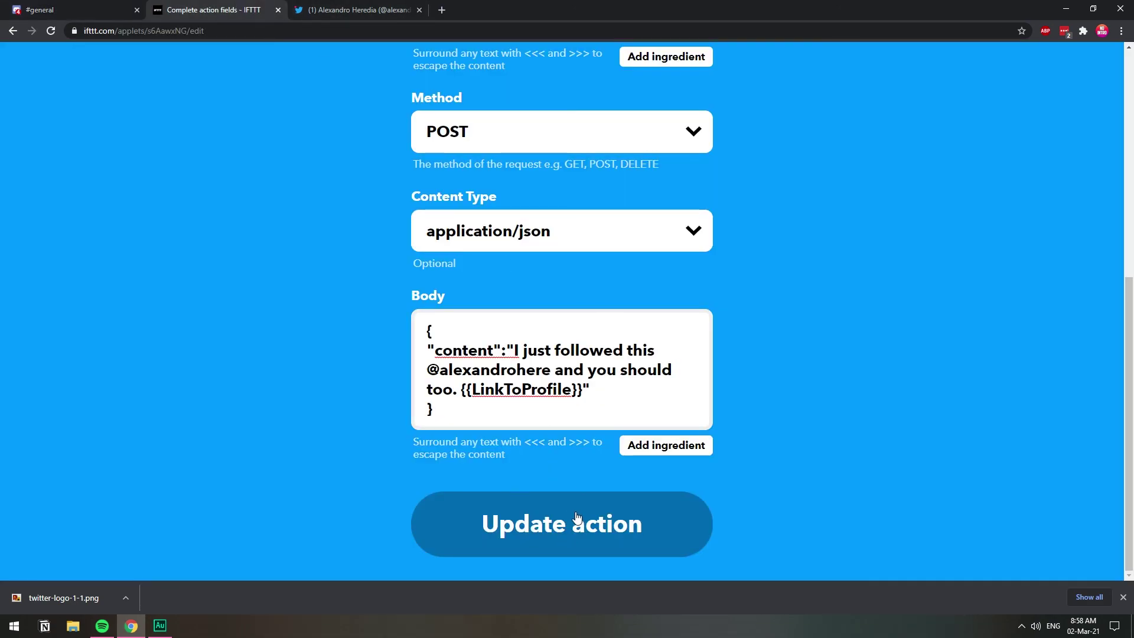
{"action": "left_click", "coordinate": [570, 531]}
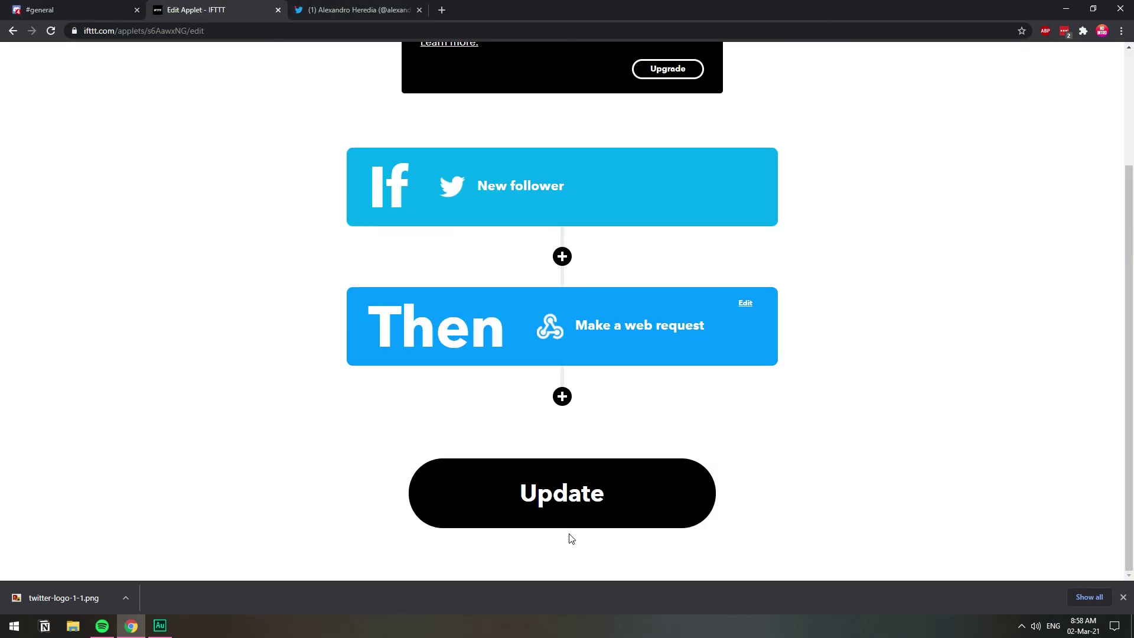
{"action": "left_click", "coordinate": [582, 488]}
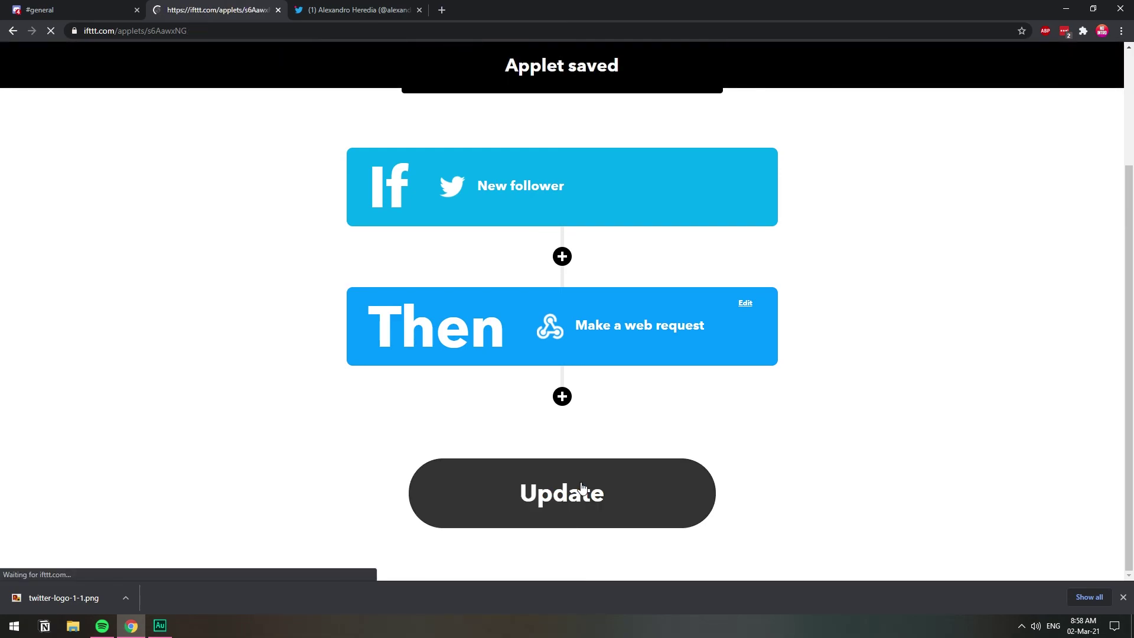